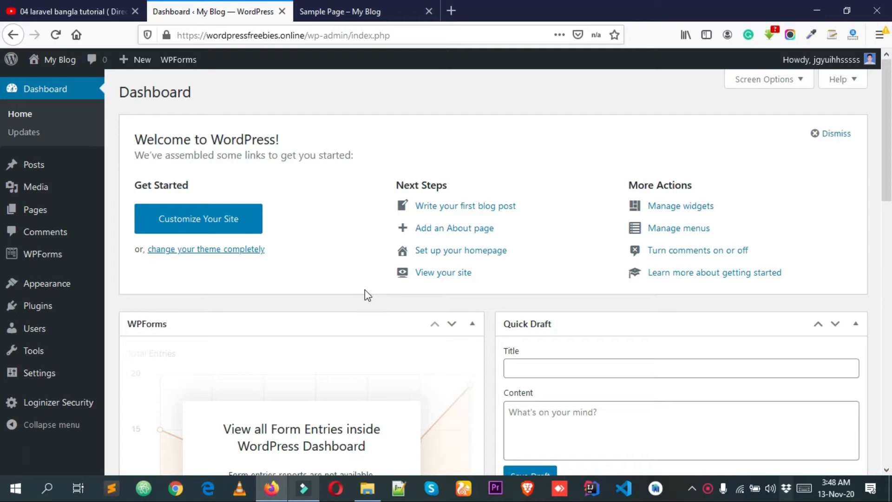
Open the list of installed plugins and look through its entries.
left_click(43, 308)
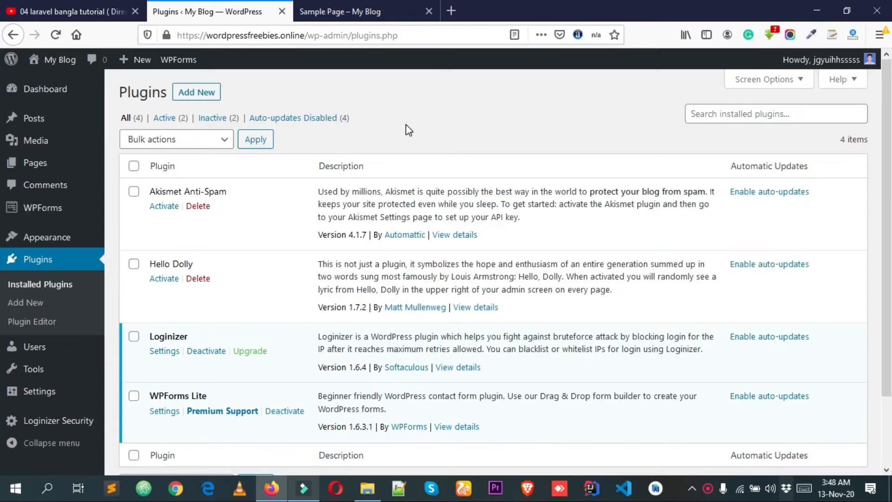
scroll(357, 232, "down", 3)
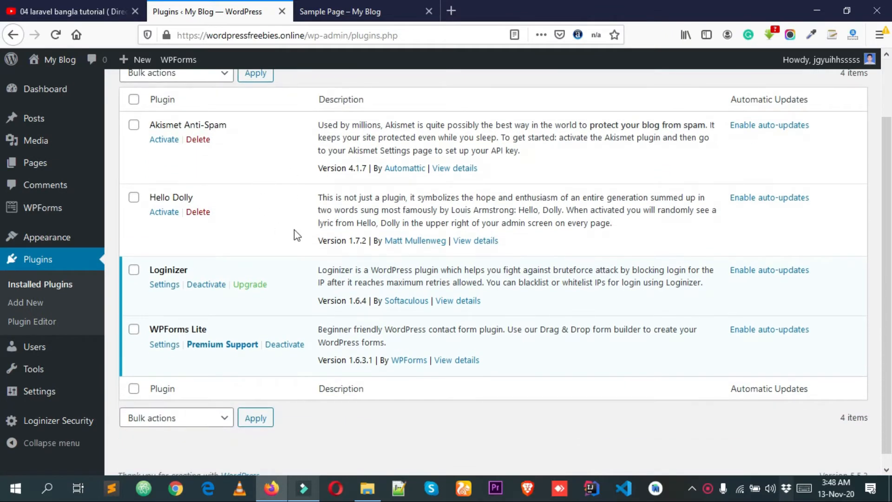
scroll(295, 235, "up", 3)
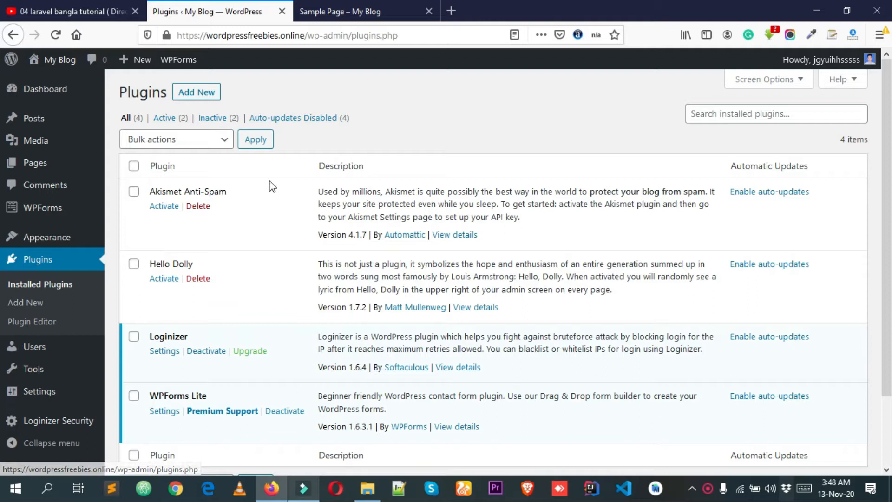
scroll(274, 190, "down", 1)
scroll(295, 264, "up", 1)
scroll(269, 228, "down", 3)
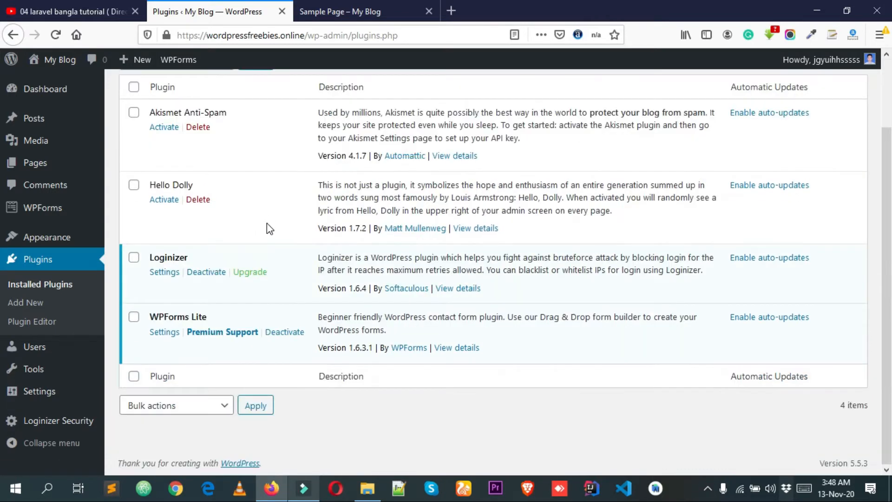
scroll(283, 237, "up", 3)
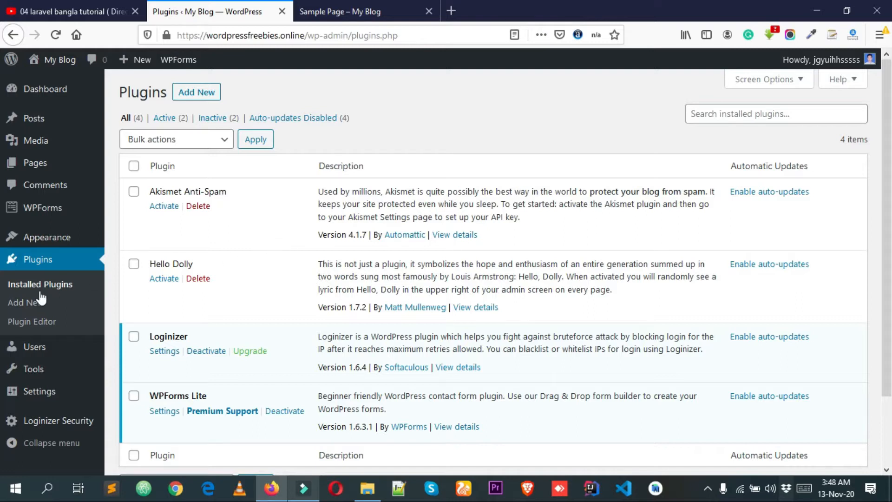
Search the add-plugins directory for "under construction".
left_click(25, 305)
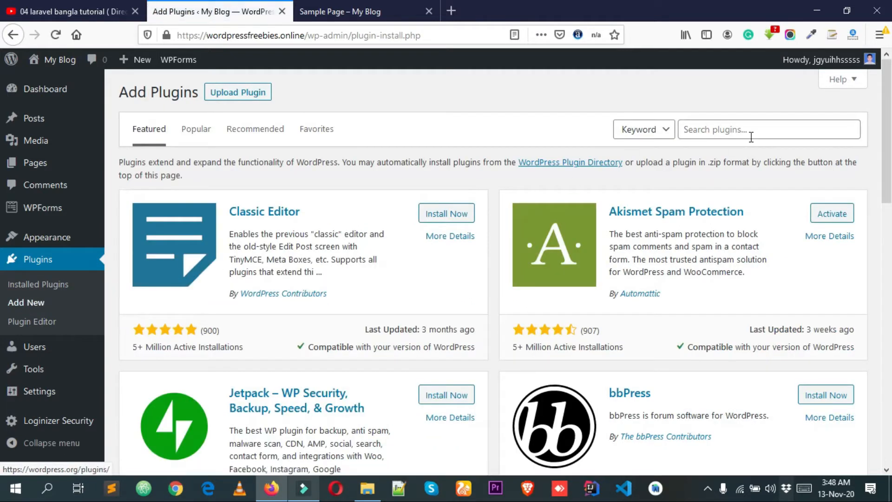
left_click(751, 135)
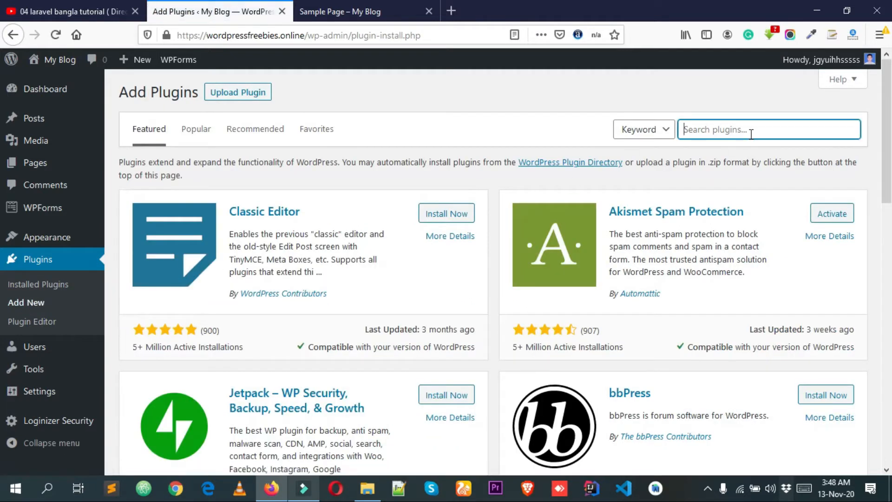
type("uder")
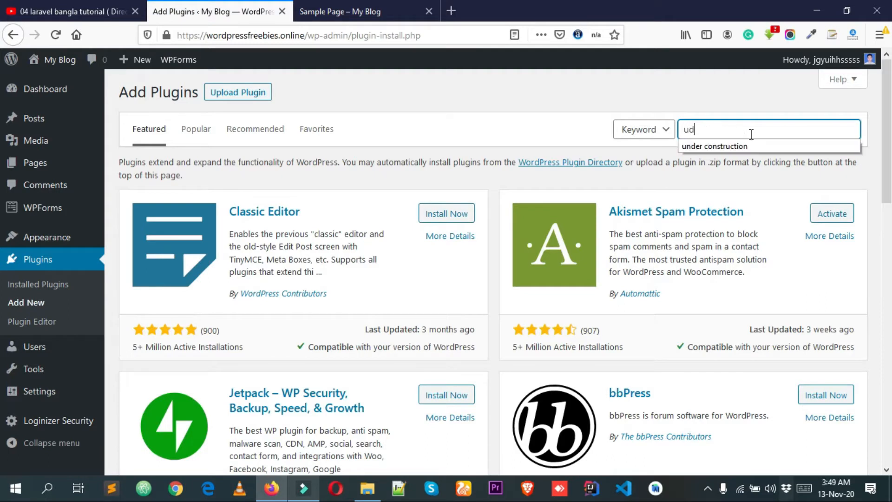
key("BackSpace")
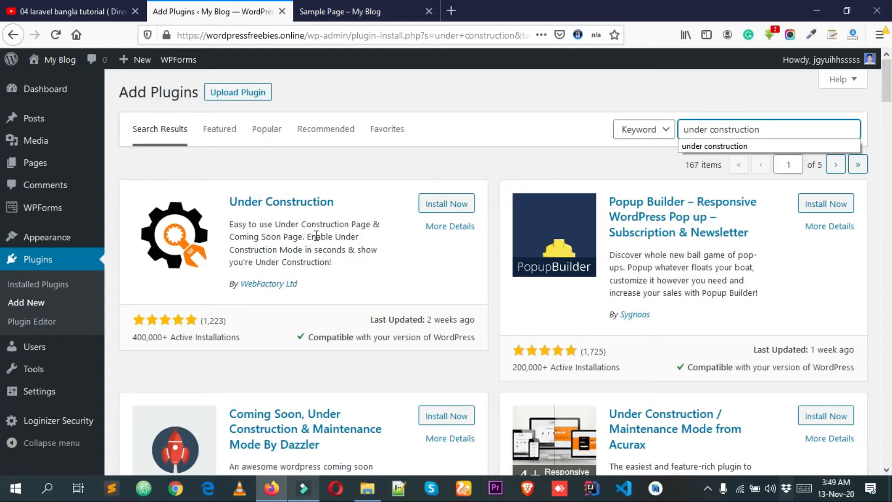
Install and activate the Under Construction plugin by WebFactory Ltd, and dismiss its welcome notice.
left_click(445, 204)
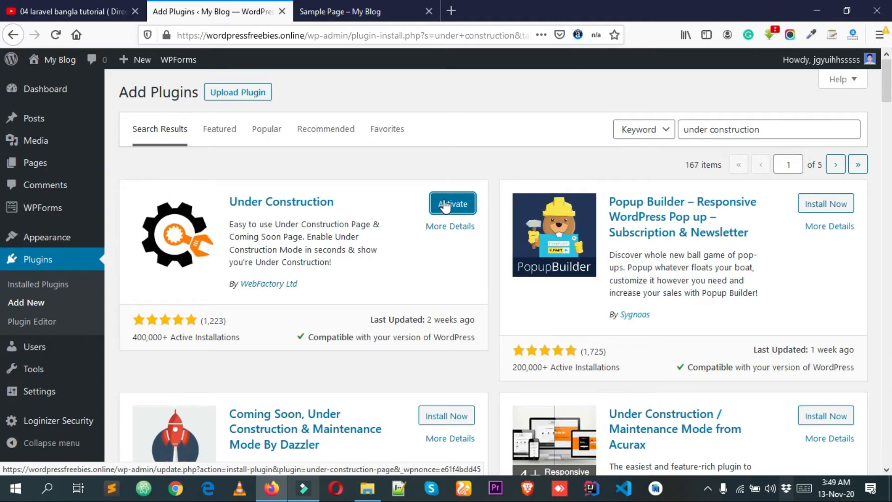
left_click(445, 205)
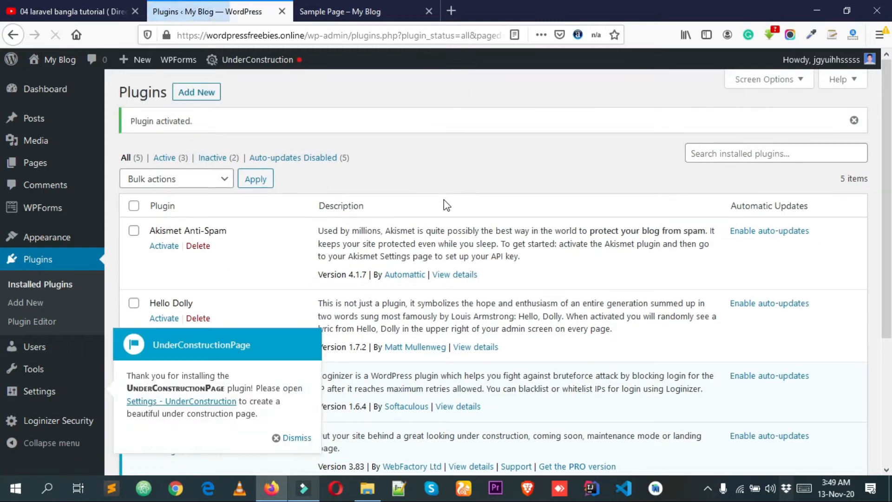
scroll(246, 323, "down", 4)
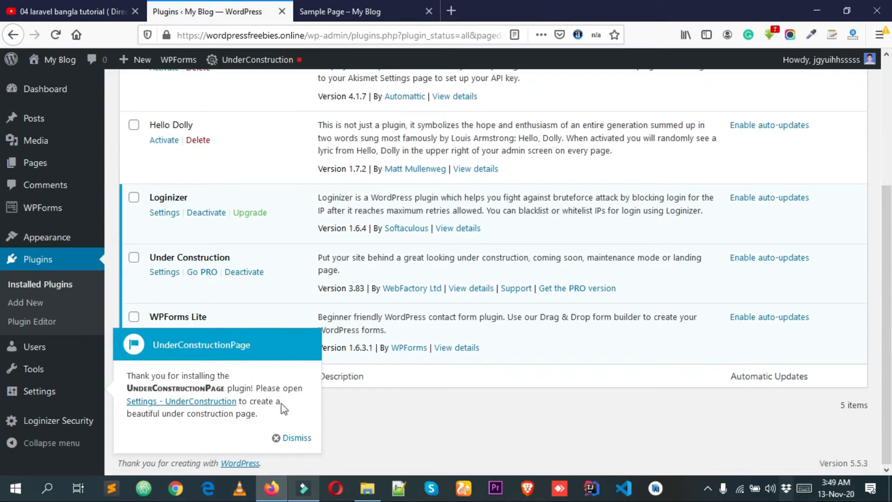
left_click(279, 438)
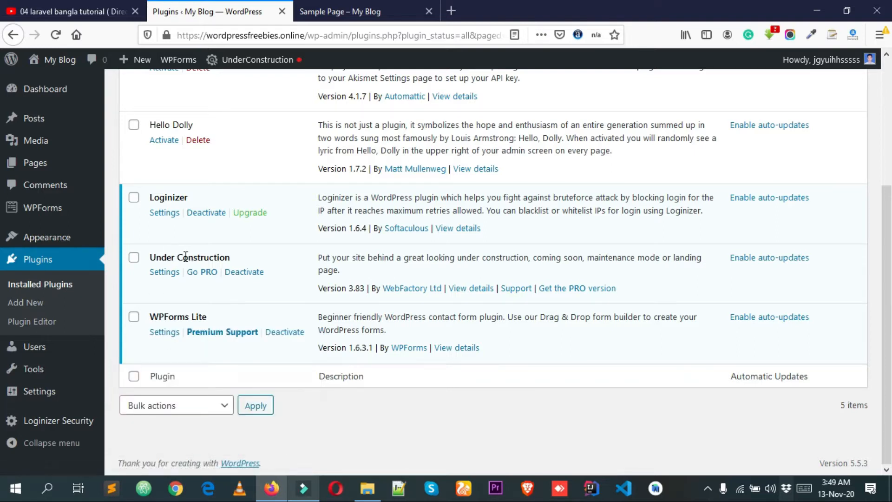
Open the Under Construction plugin's settings and permanently decline the free WP 301 Redirects PRO license offer.
left_click(165, 272)
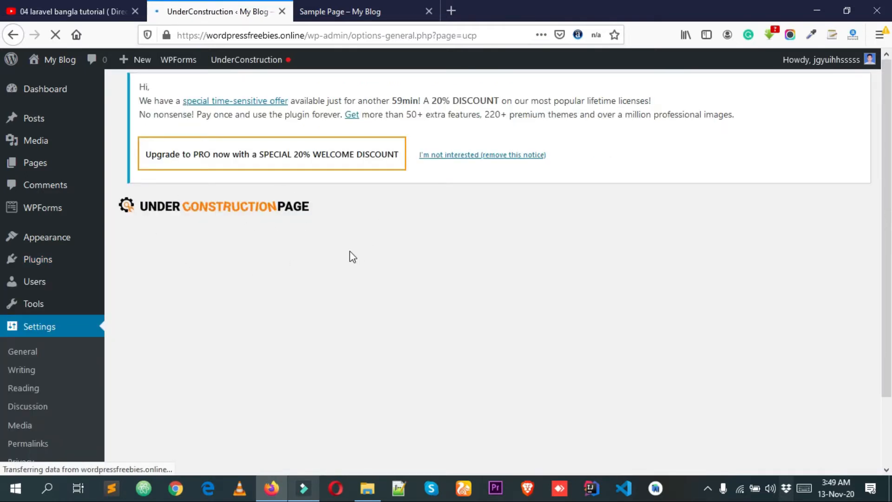
scroll(314, 253, "down", 3)
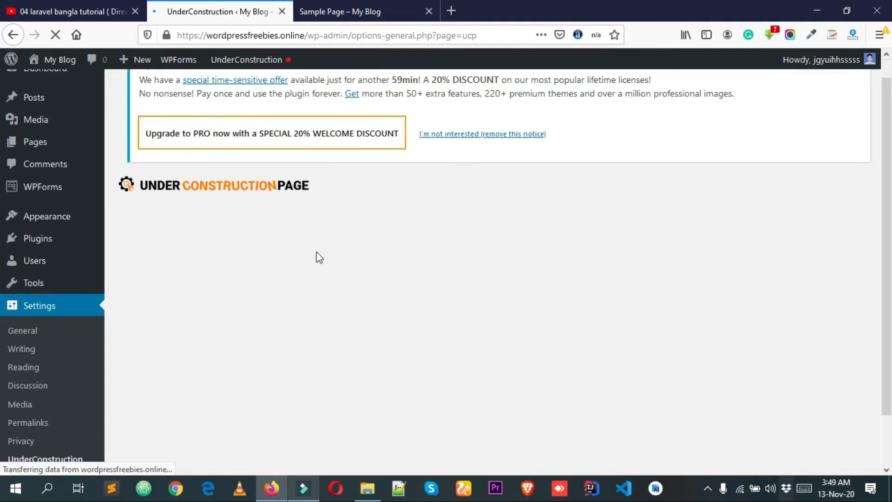
scroll(293, 267, "up", 3)
scroll(301, 222, "down", 3)
scroll(299, 253, "up", 3)
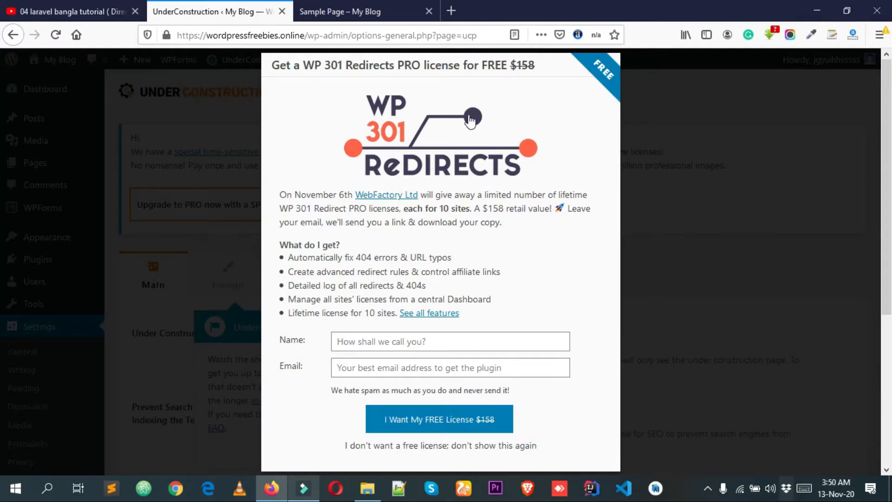
scroll(520, 195, "down", 5)
scroll(550, 209, "up", 5)
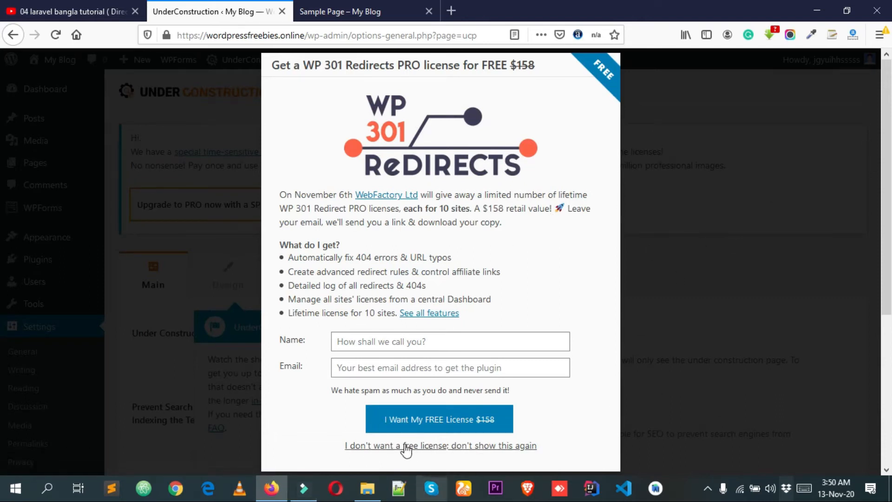
left_click(477, 454)
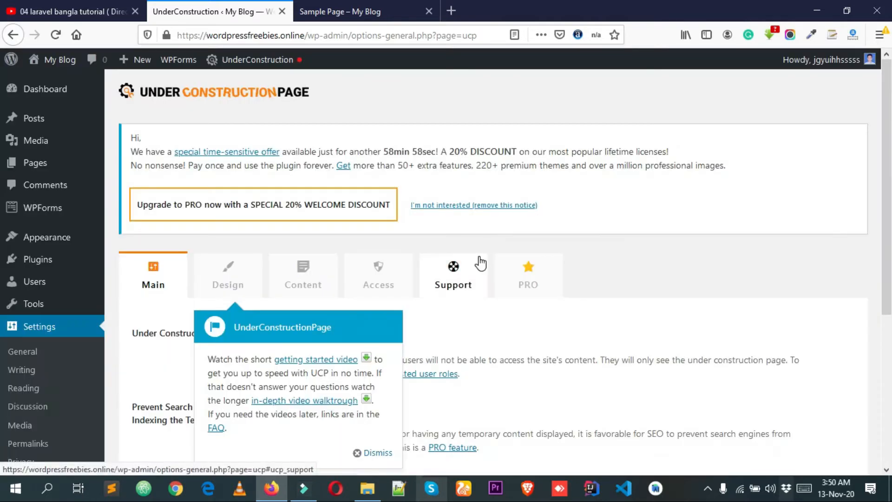
Dismiss the UnderConstructionPage notice about the getting started videos.
scroll(479, 260, "down", 1)
scroll(482, 261, "down", 3)
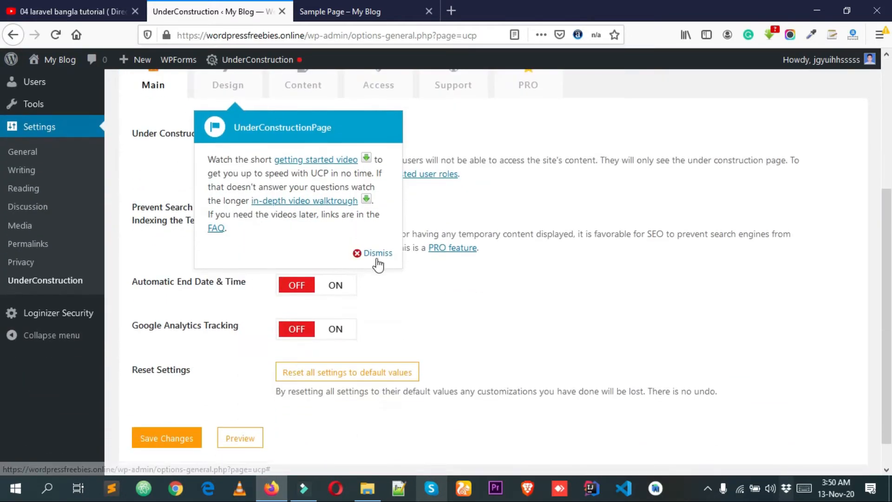
left_click(375, 254)
Look through the plugin's Design, Content, Access, Support and PRO settings, ending on the Main settings.
scroll(291, 290, "up", 4)
scroll(260, 293, "down", 1)
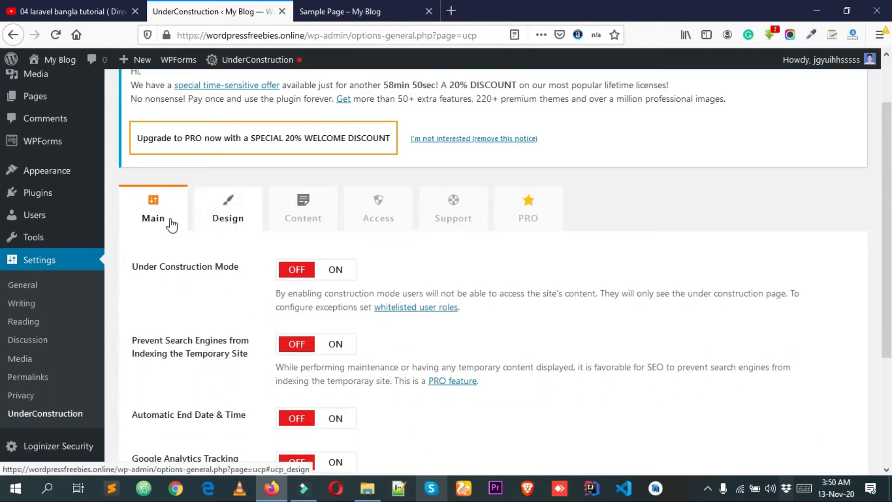
left_click(227, 217)
left_click(294, 219)
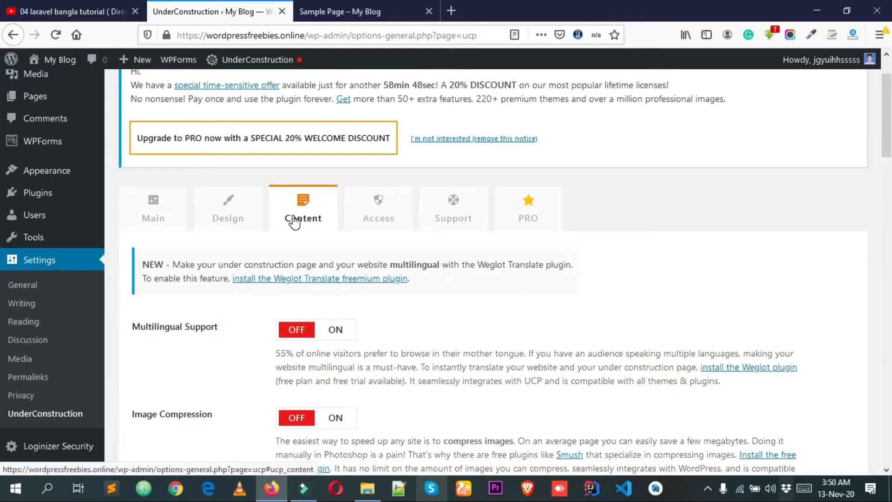
left_click(394, 213)
left_click(462, 218)
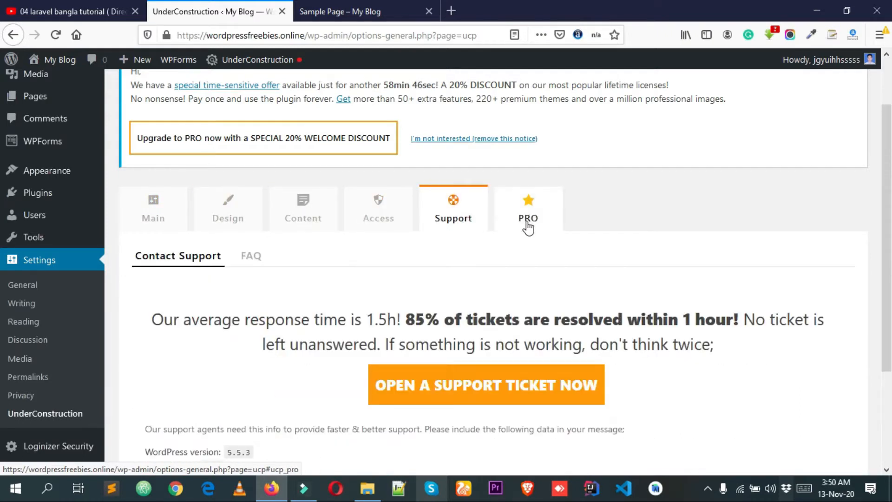
left_click(529, 220)
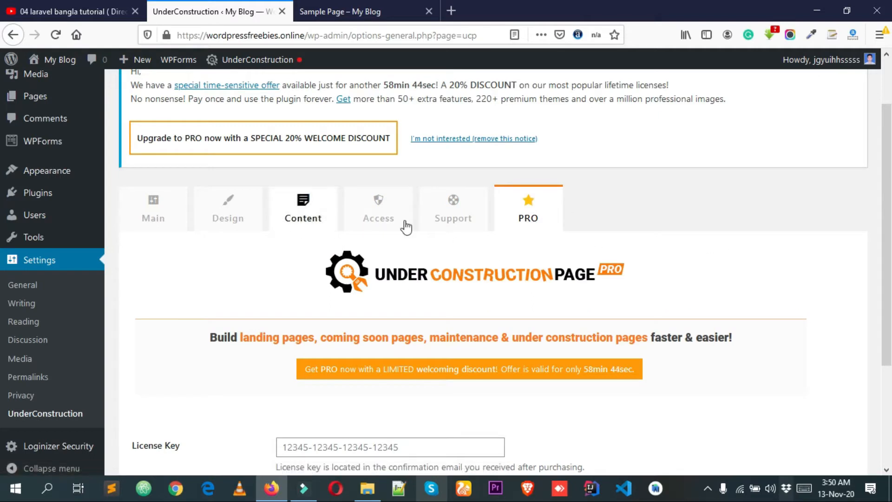
scroll(548, 220, "down", 3)
left_click(156, 156)
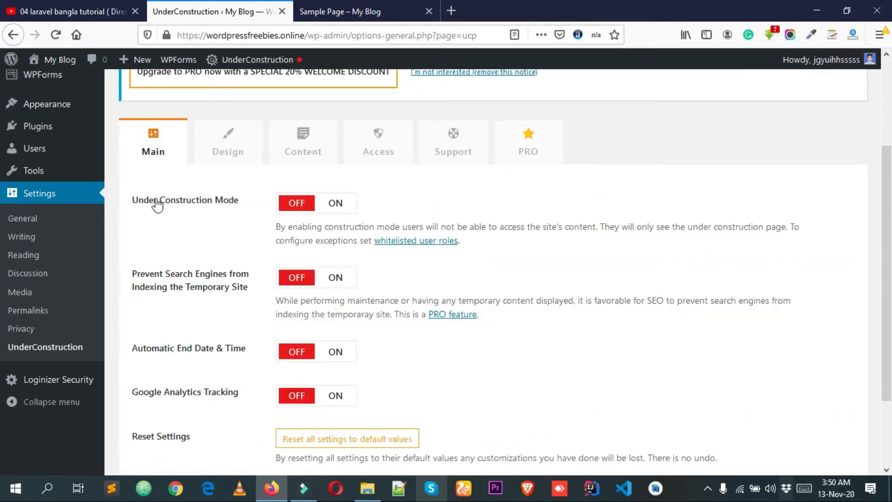
Turn Under Construction Mode on in the Main settings and save the changes.
scroll(235, 214, "down", 3)
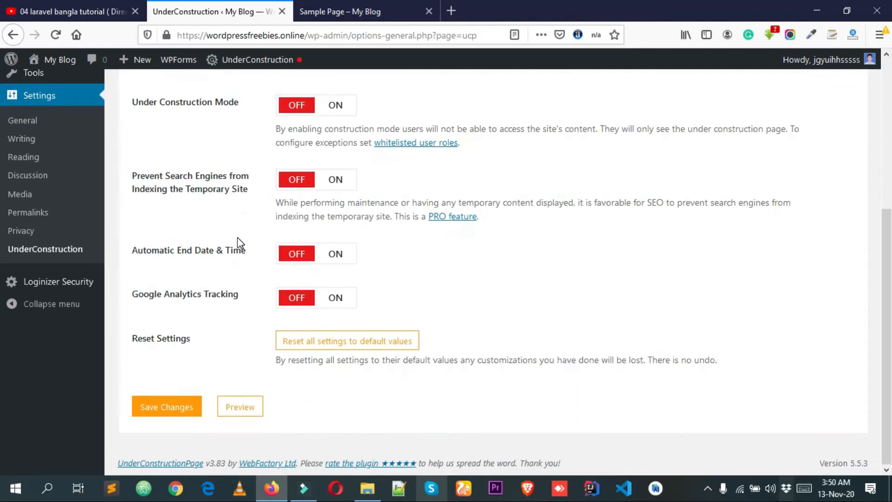
scroll(169, 194, "up", 2)
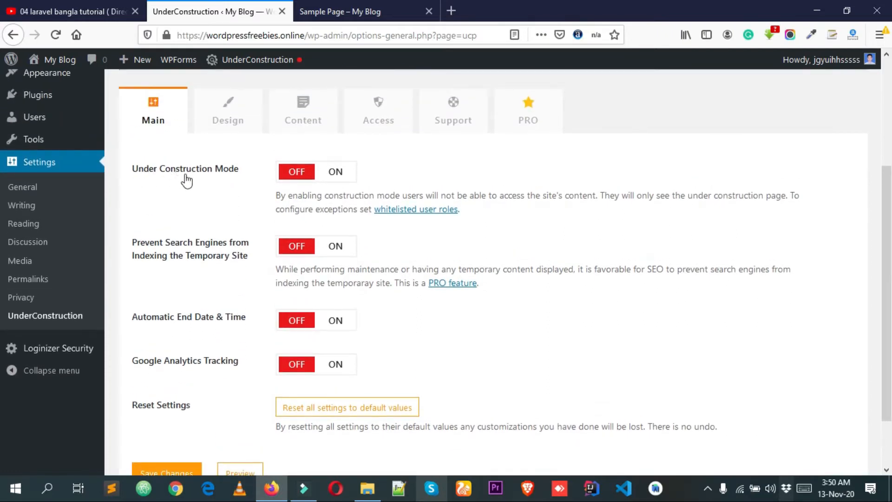
left_click(338, 180)
scroll(294, 265, "down", 2)
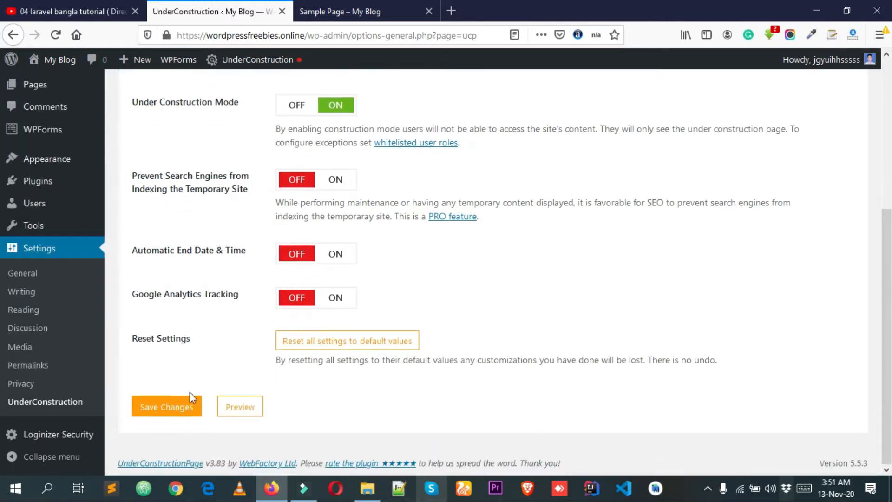
left_click(173, 411)
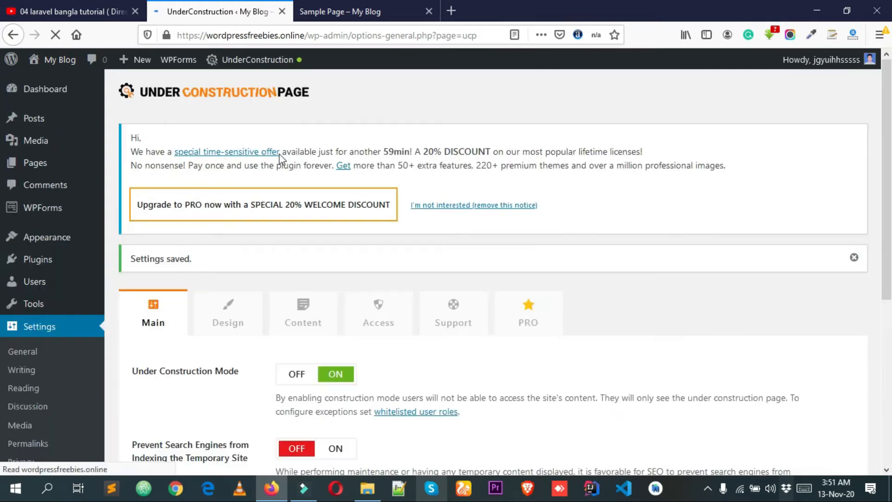
left_click(353, 10)
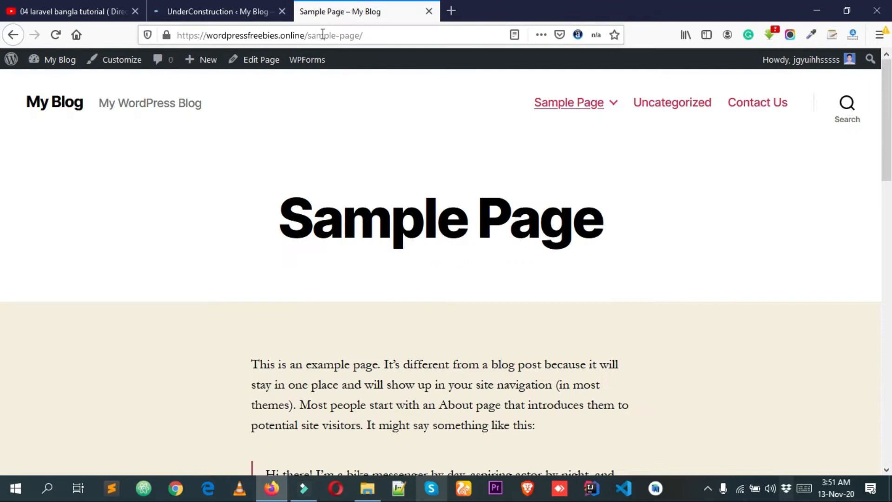
left_click_drag(308, 36, 109, 36)
key("ctrl+c")
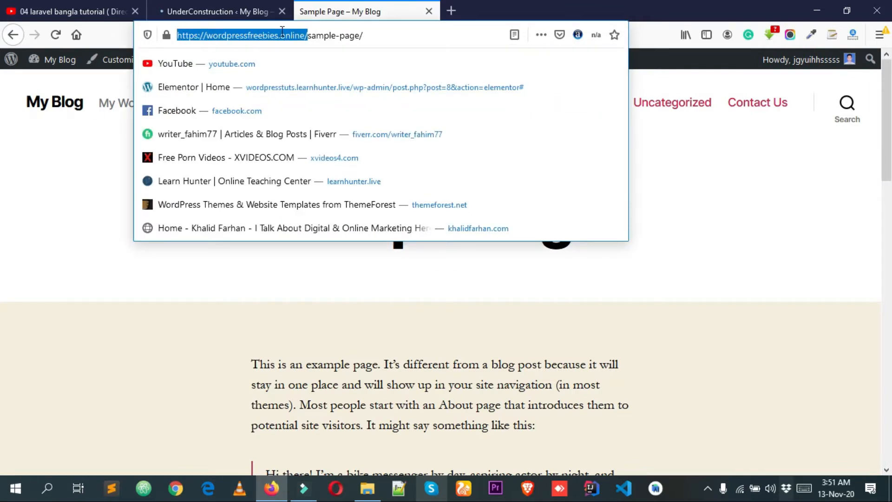
left_click(52, 153)
left_click(881, 36)
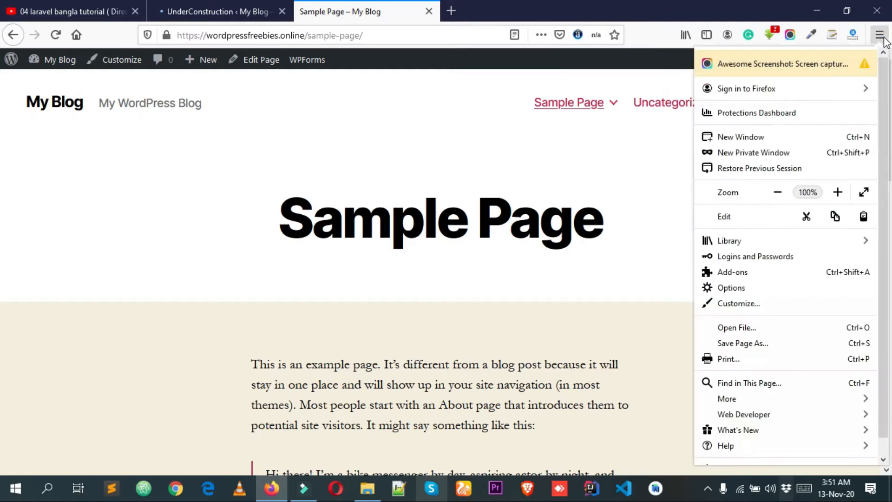
left_click(774, 159)
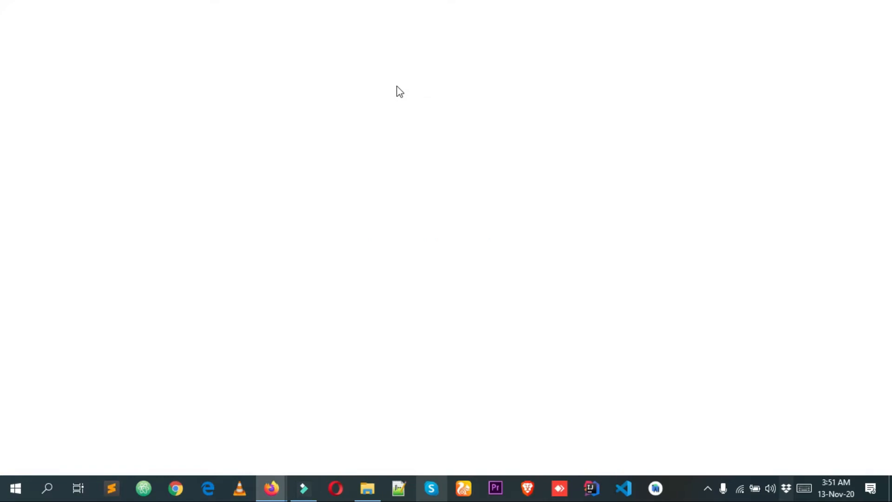
key("ctrl+v")
key("Return")
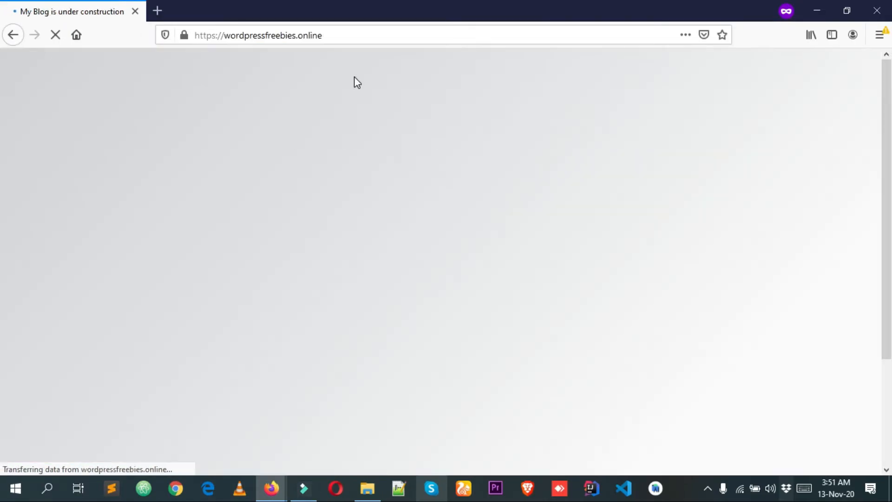
scroll(421, 198, "down", 3)
scroll(453, 250, "up", 3)
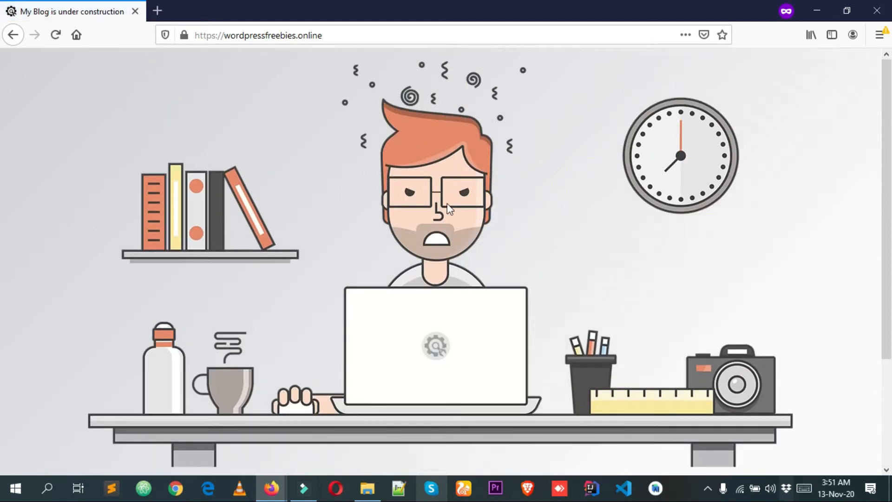
scroll(395, 179, "down", 3)
scroll(433, 163, "up", 3)
scroll(410, 93, "down", 3)
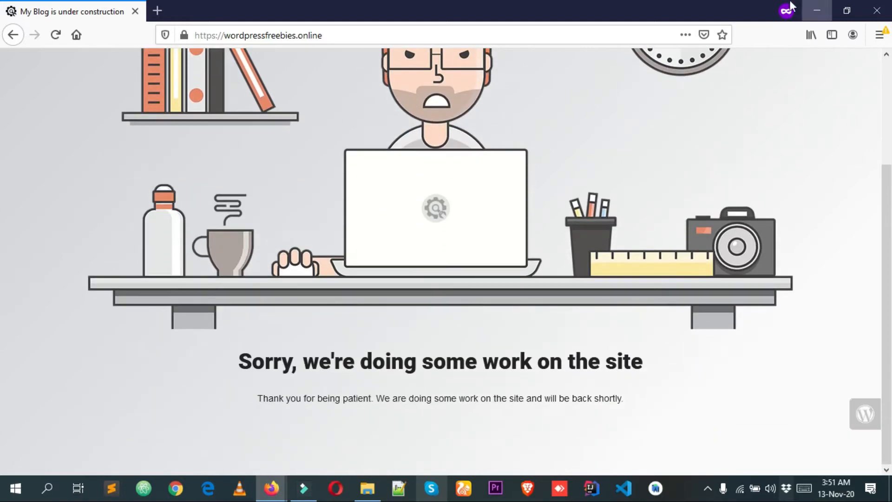
Compare the plugin's Main settings in the admin window with the under construction page in the private window.
mouse_move(272, 488)
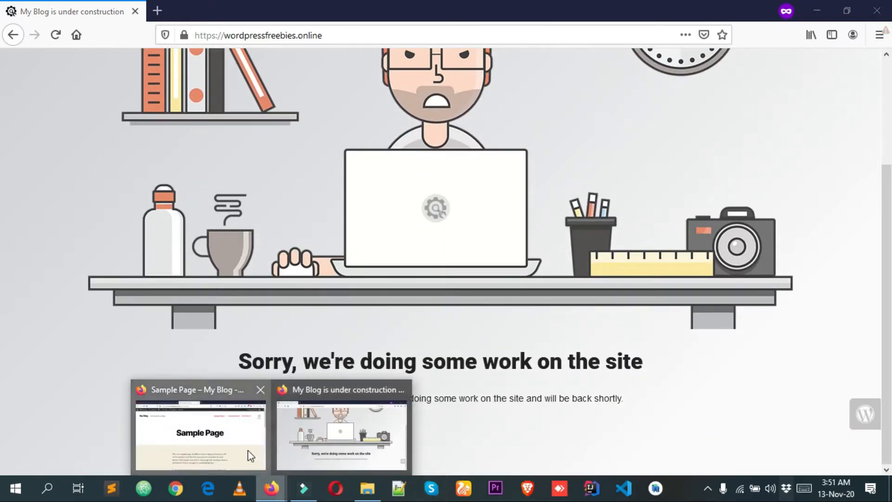
left_click(247, 449)
left_click(139, 8)
left_click(186, 8)
scroll(313, 289, "down", 5)
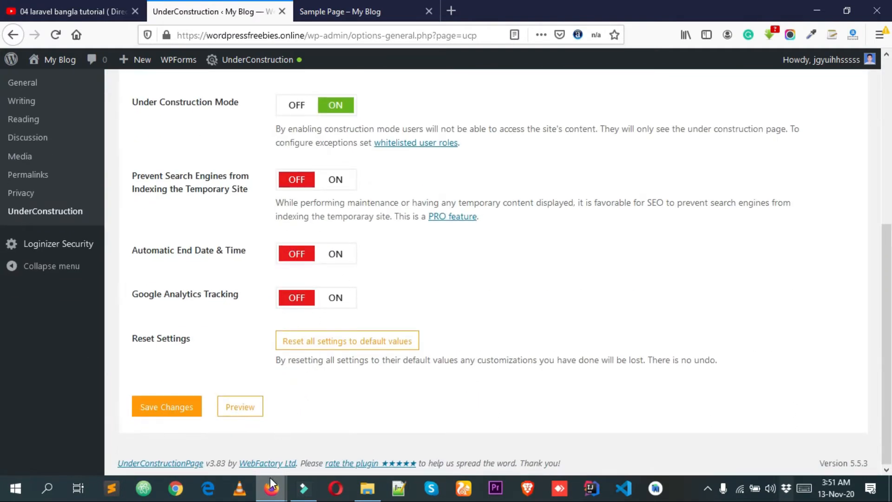
mouse_move(273, 488)
left_click(332, 441)
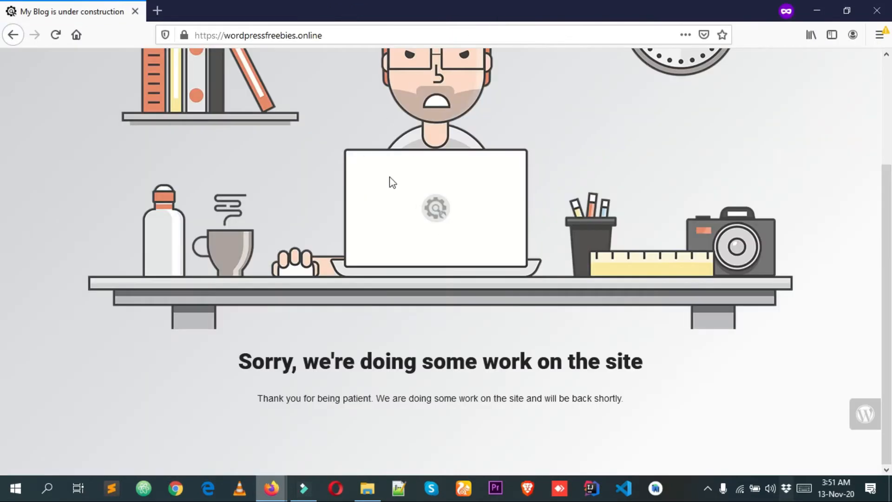
scroll(389, 181, "up", 3)
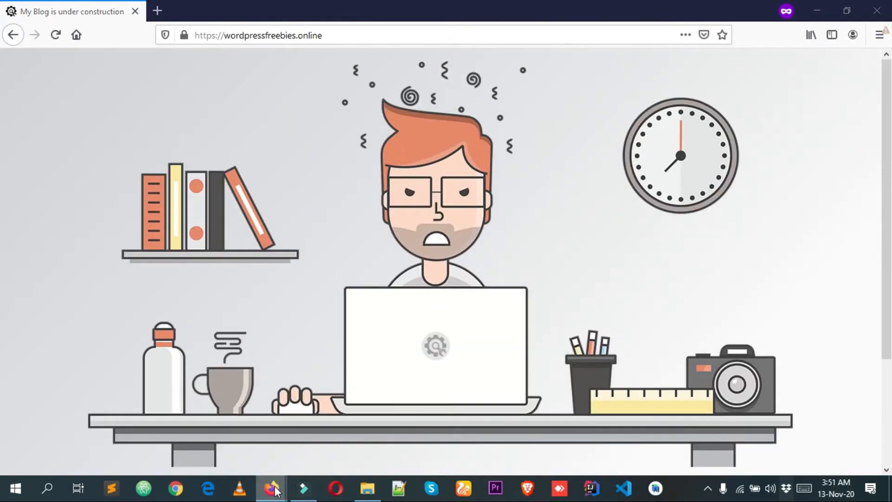
Switch to the admin window, turn Under Construction Mode off in the Main settings and save the changes.
mouse_move(274, 489)
left_click(209, 418)
scroll(298, 260, "up", 3)
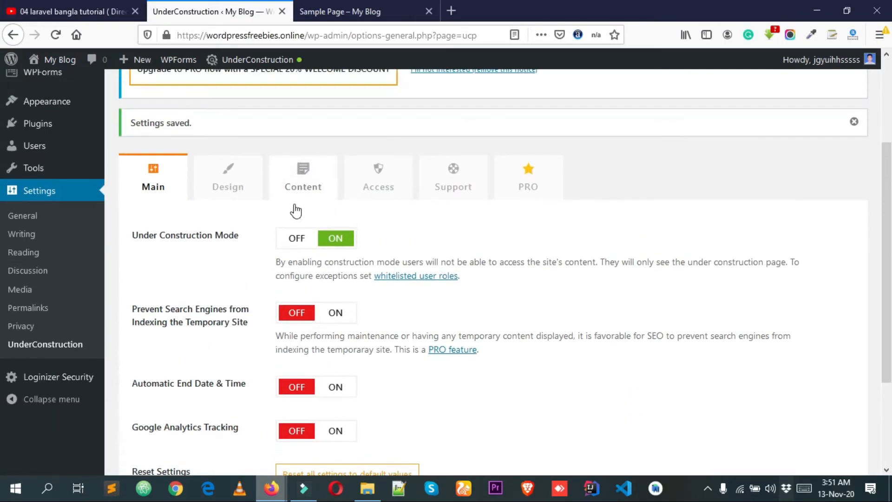
left_click(298, 248)
scroll(297, 249, "down", 3)
left_click(174, 407)
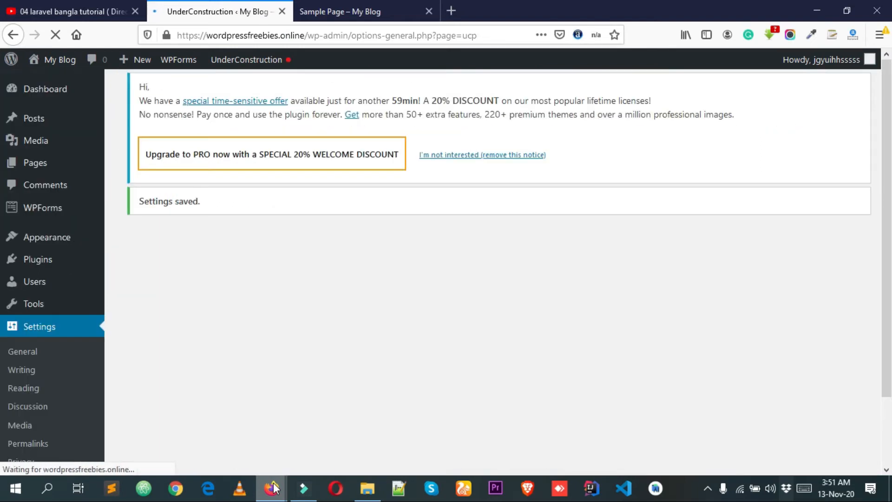
Reload the site in the private window to check what visitors get with Under Construction Mode off.
mouse_move(274, 487)
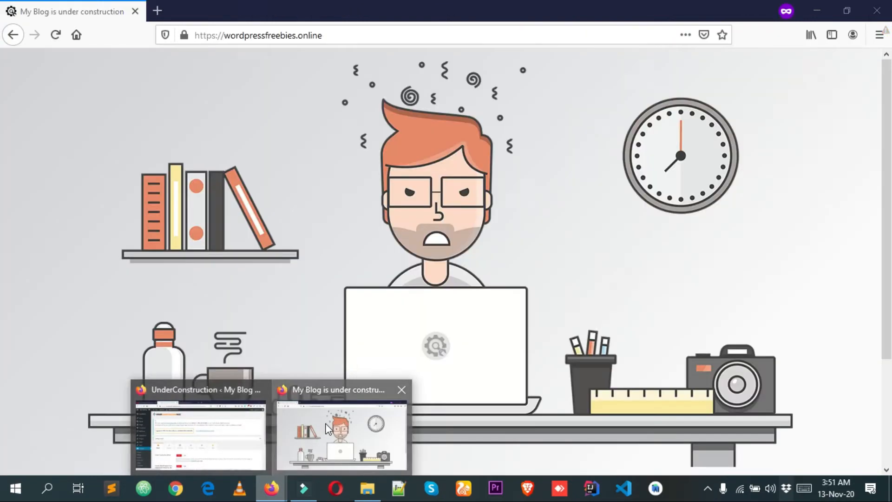
left_click(325, 424)
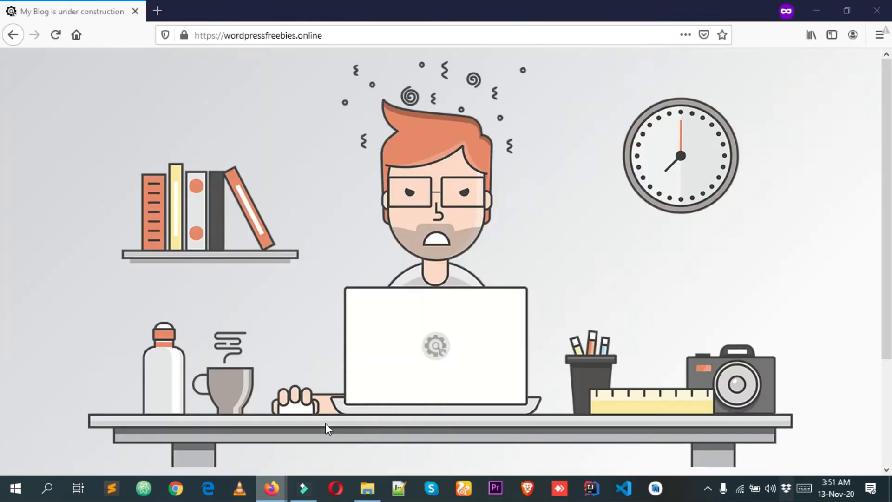
right_click(225, 148)
left_click(55, 34)
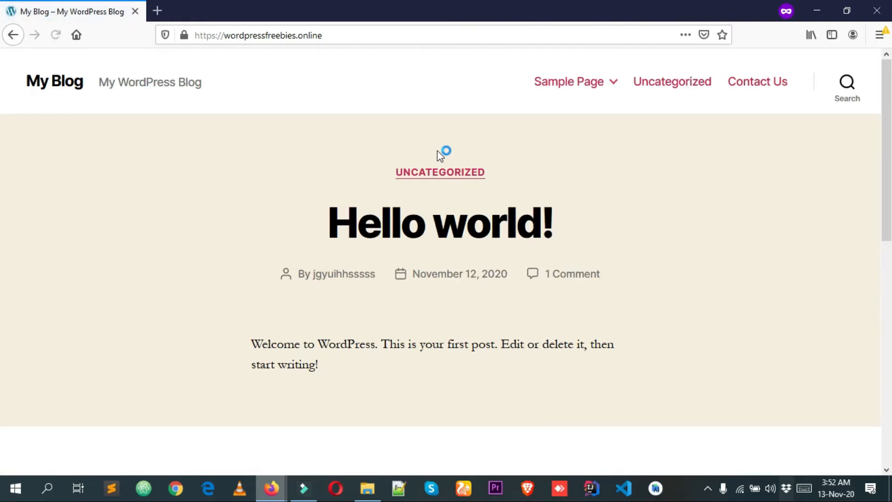
Switch to the admin window, turn Under Construction Mode back on and save the changes.
mouse_move(274, 495)
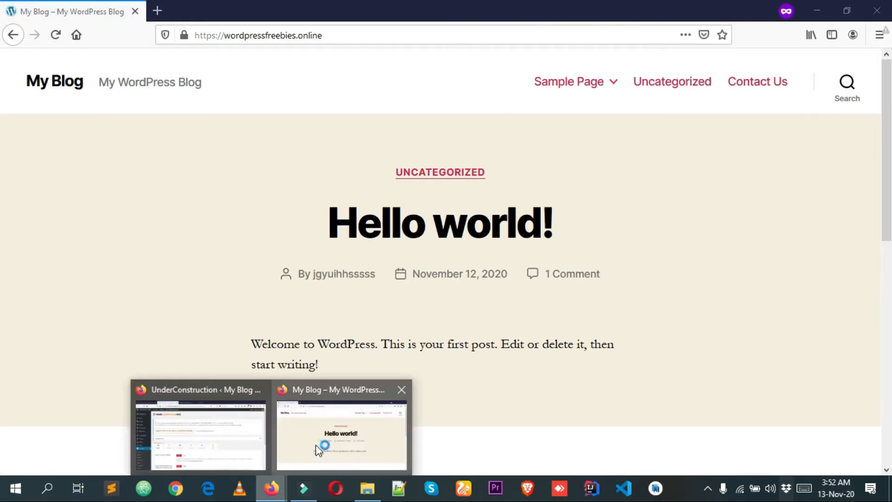
left_click(310, 438)
scroll(325, 316, "down", 1)
left_click(344, 313)
scroll(367, 256, "down", 3)
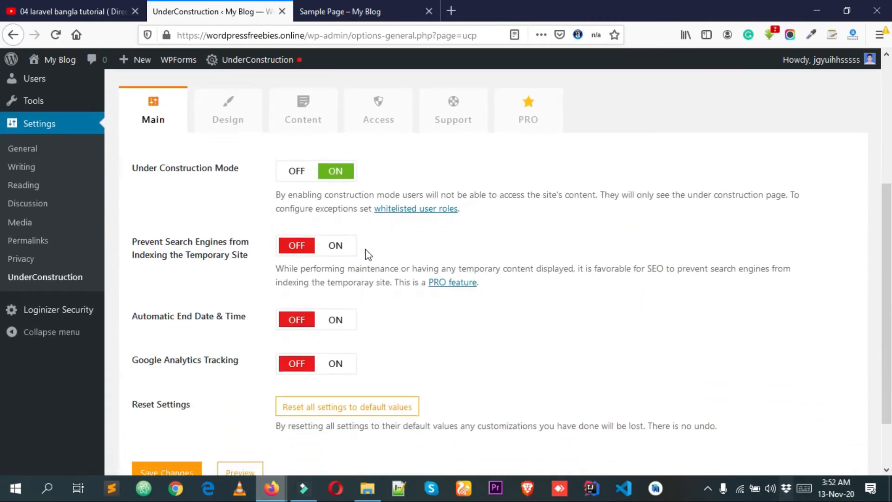
scroll(368, 255, "down", 2)
left_click(179, 409)
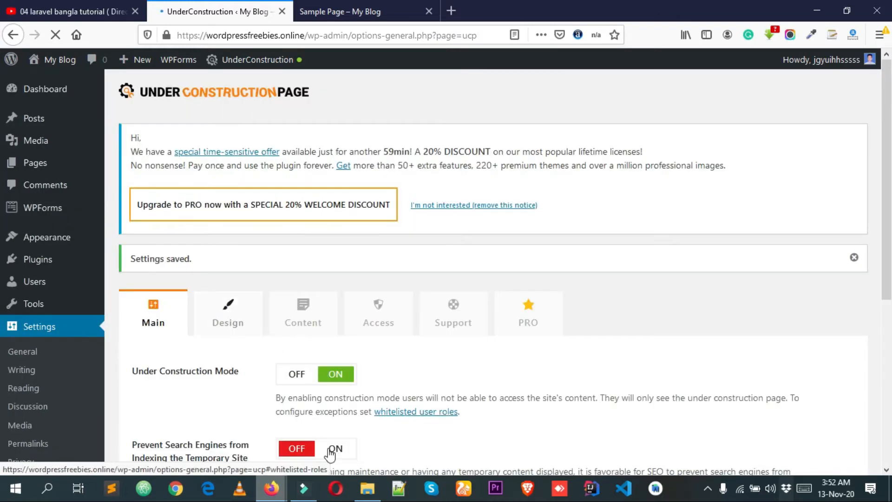
Reload the site in the private window to check the visitor's view with Under Construction Mode on.
mouse_move(272, 488)
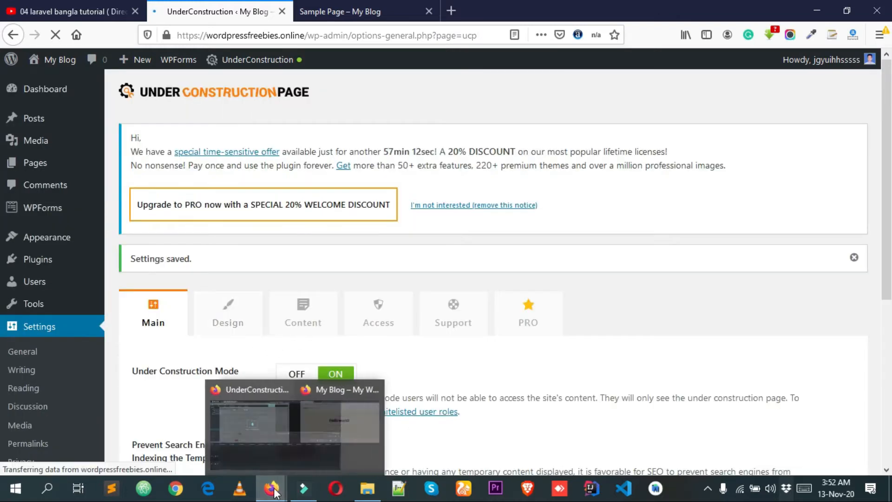
left_click(310, 429)
right_click(274, 178)
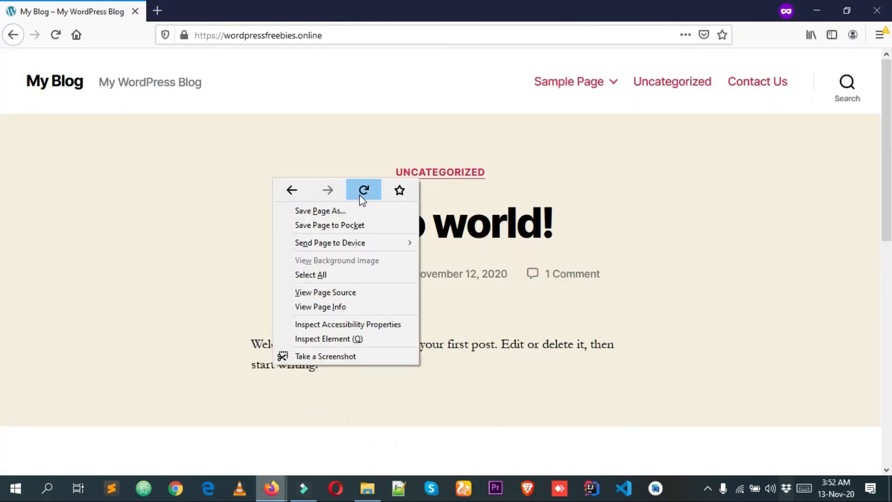
left_click(362, 190)
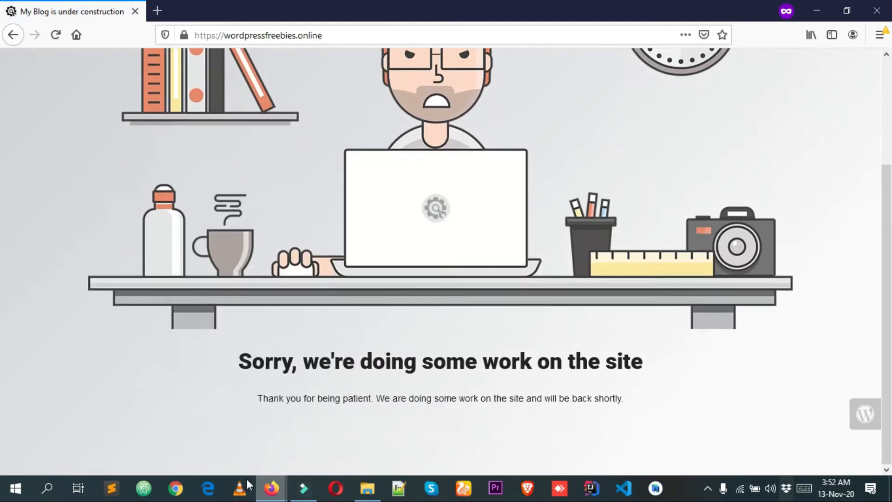
Return to the plugin settings and open the PRO feature link under Prevent Search Engines from Indexing in a new tab.
mouse_move(271, 487)
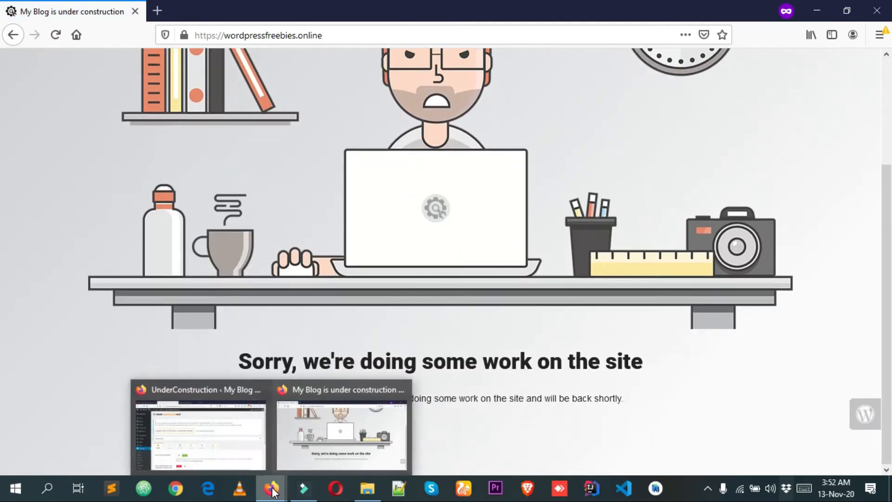
left_click(209, 435)
scroll(289, 254, "down", 4)
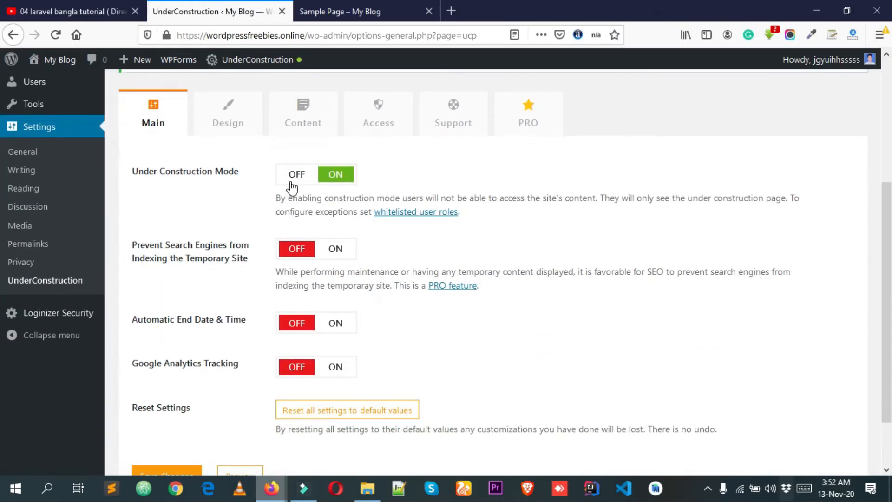
key("alt")
key("alt")
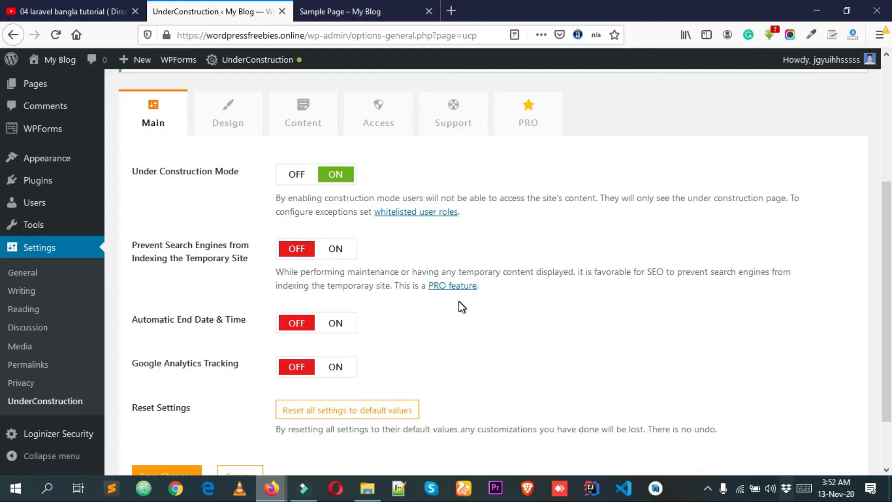
scroll(446, 292, "down", 3)
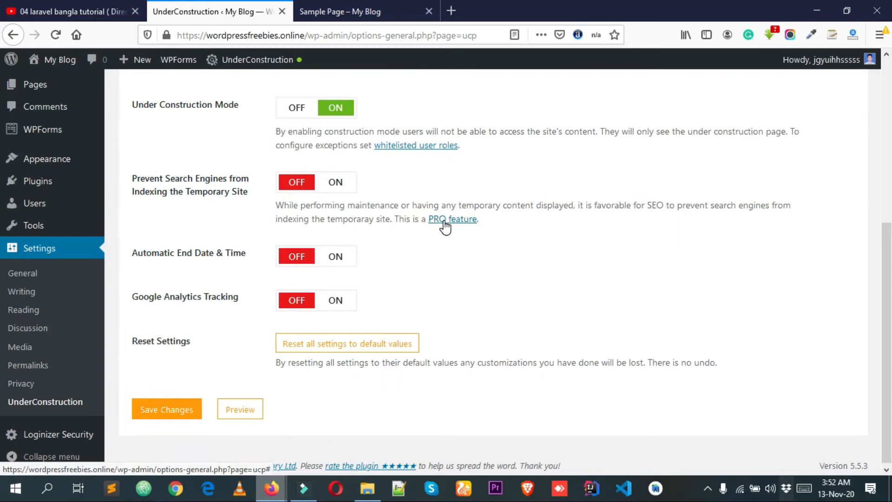
right_click(443, 222)
left_click(465, 231)
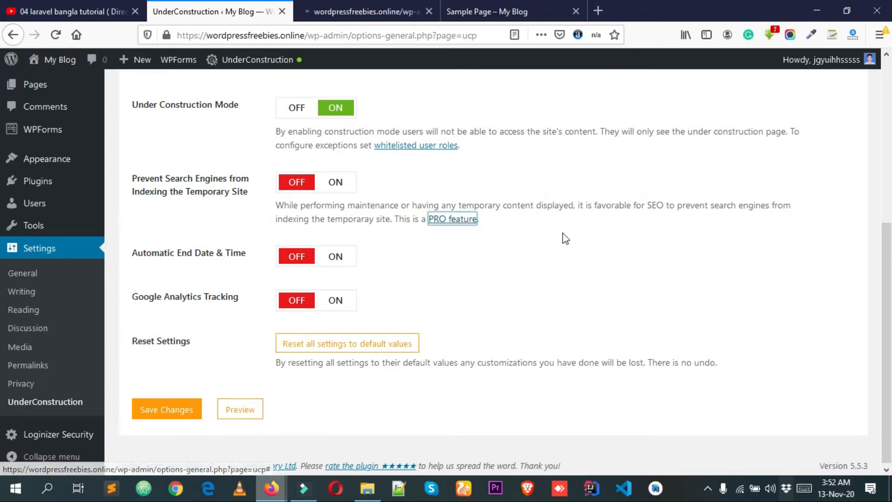
left_click(358, 10)
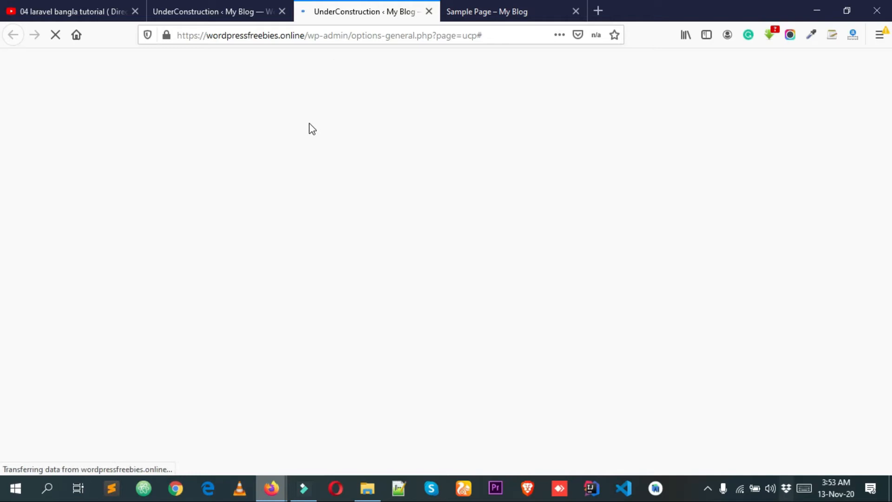
Look through the page opened from the PRO feature link, close its tab and return to the original UnderConstruction settings.
scroll(320, 183, "down", 2)
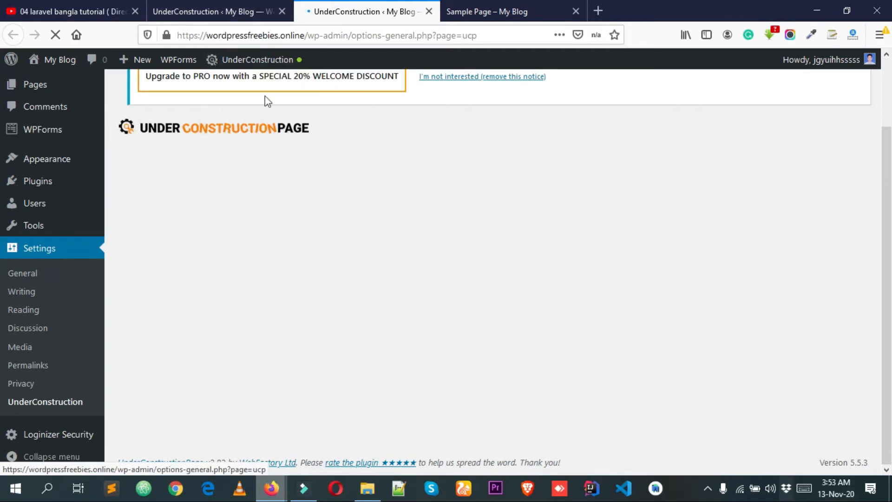
left_click(206, 11)
left_click(372, 11)
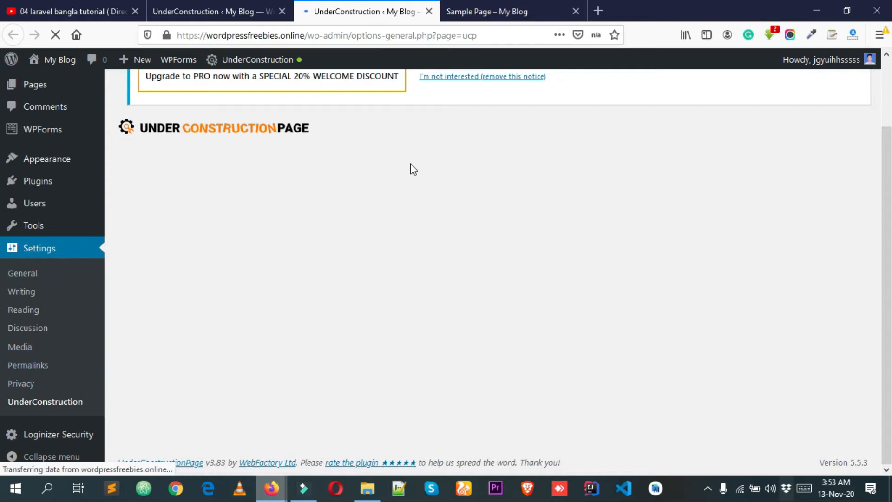
scroll(412, 228, "down", 3)
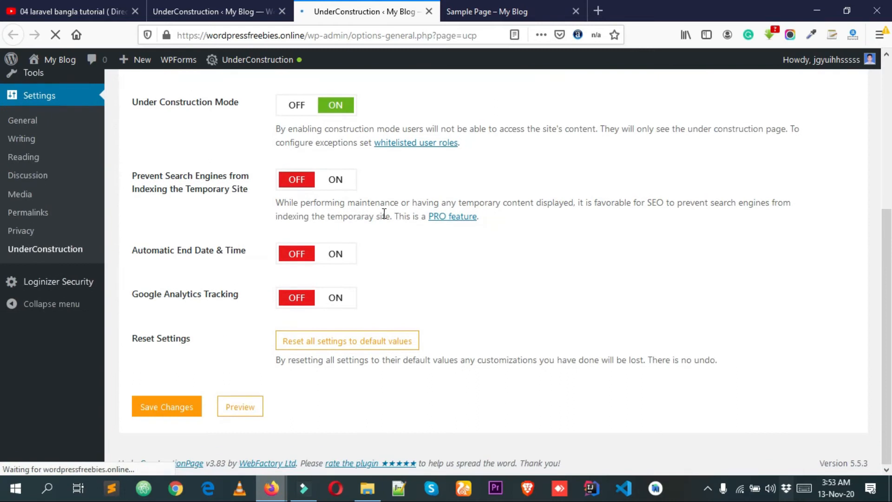
scroll(392, 218, "up", 2)
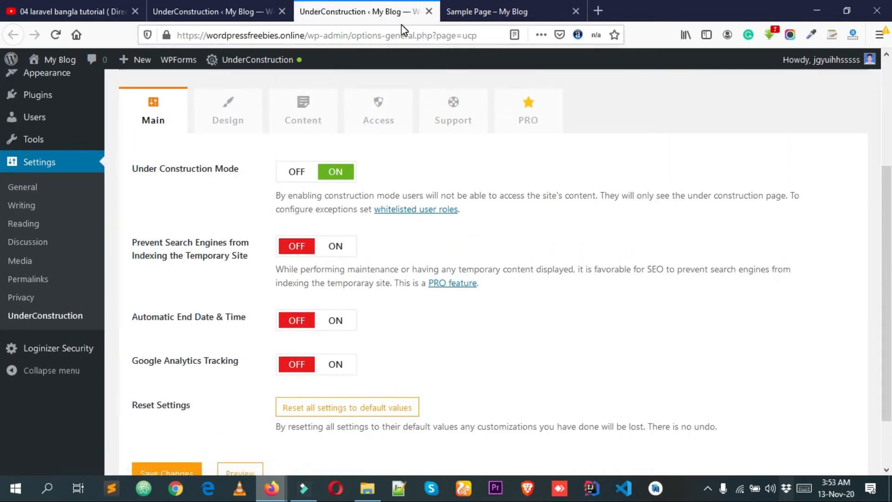
key("alt")
key("alt")
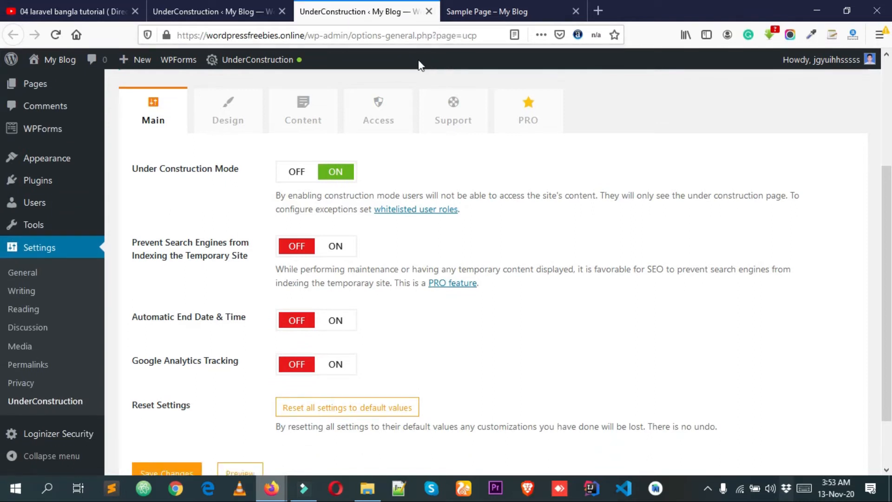
scroll(452, 122, "up", 4)
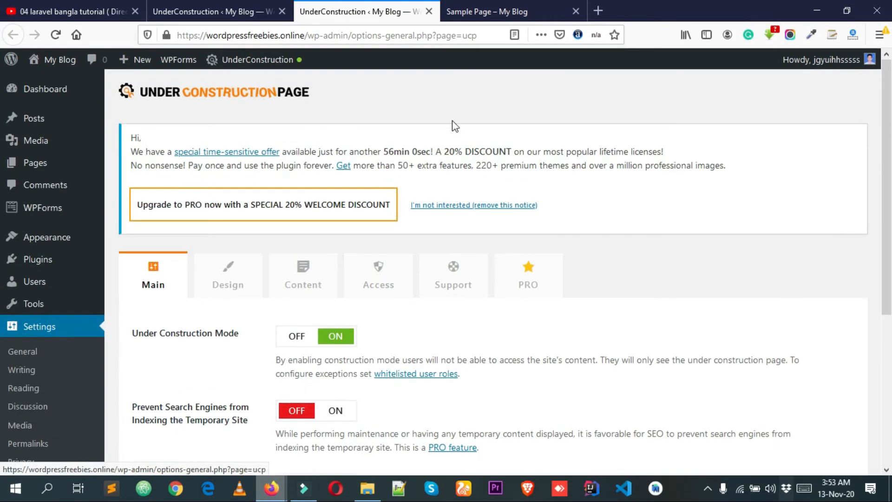
left_click(428, 11)
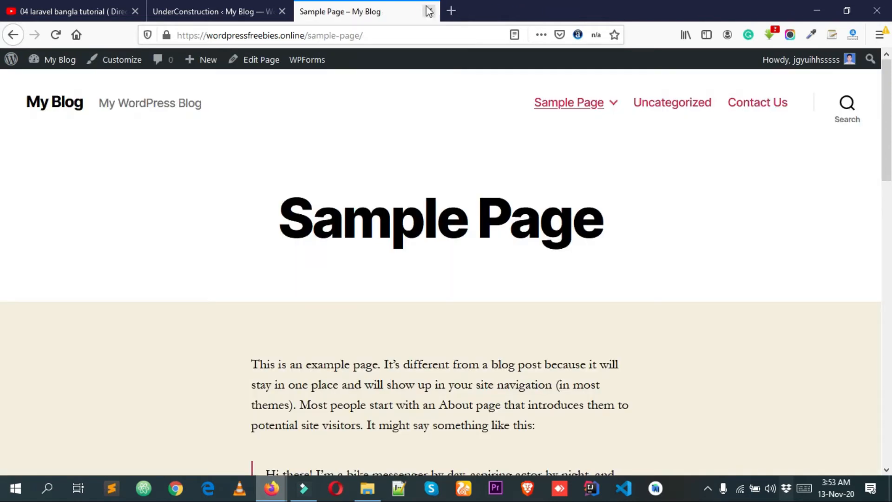
left_click(254, 10)
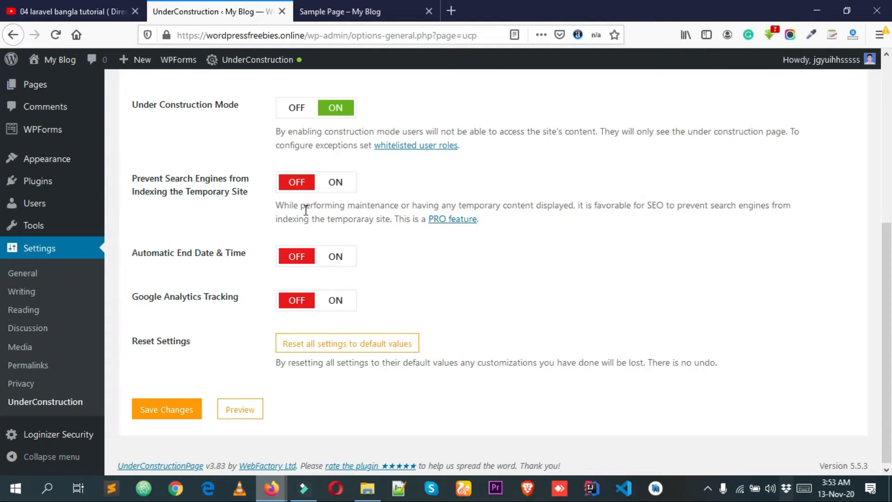
scroll(305, 210, "down", 1)
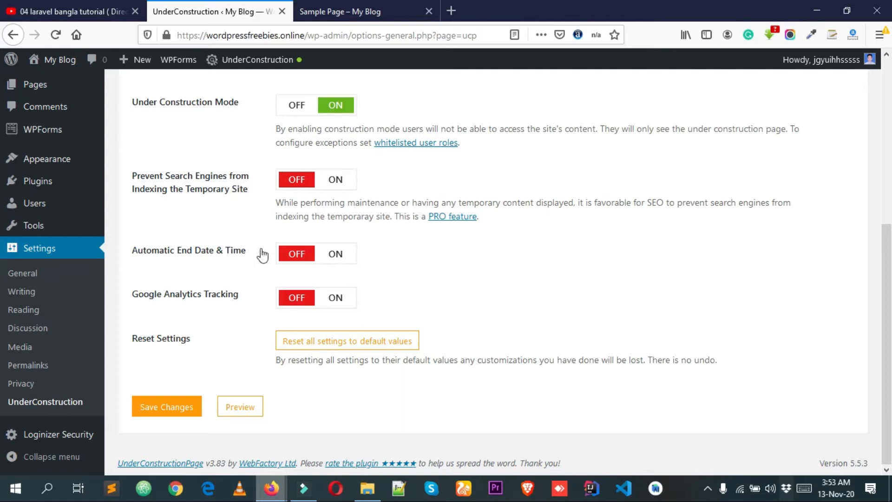
left_click(337, 256)
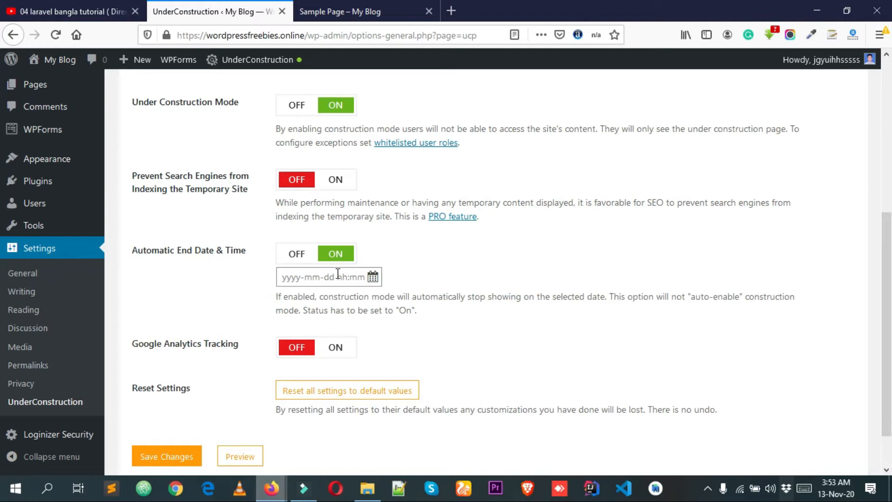
scroll(173, 212, "down", 2)
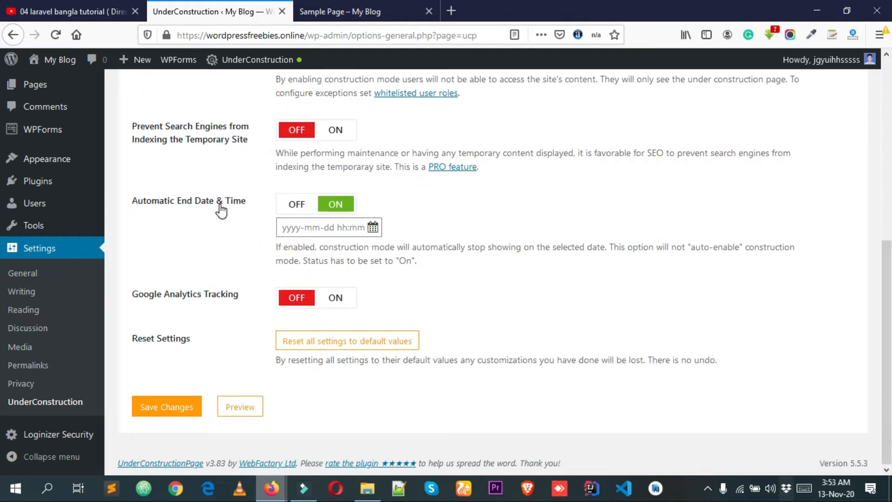
left_click(373, 228)
scroll(399, 216, "up", 3)
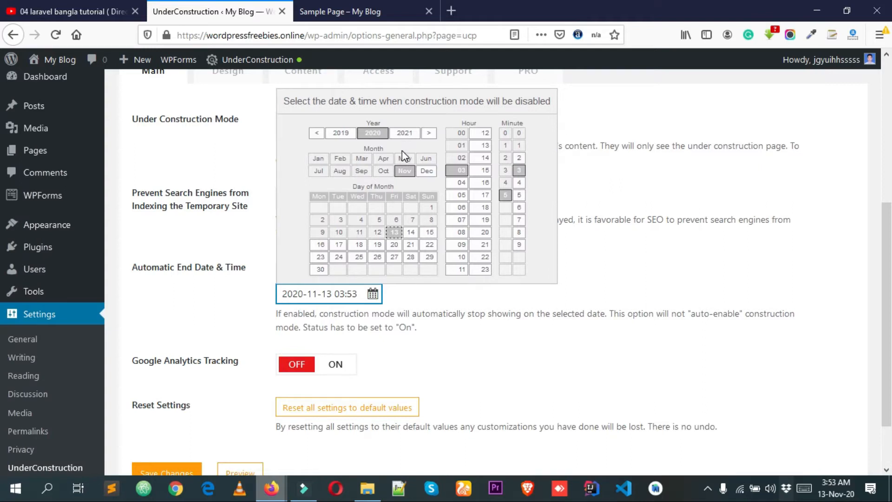
left_click(400, 134)
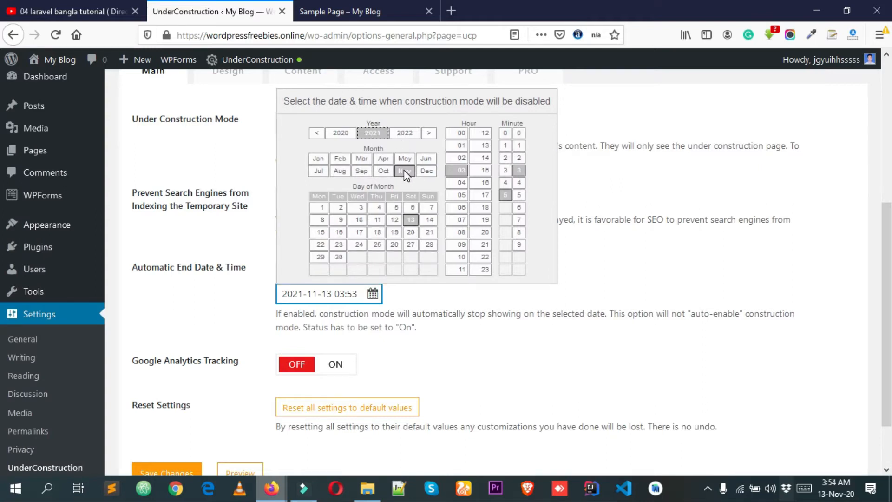
left_click(427, 172)
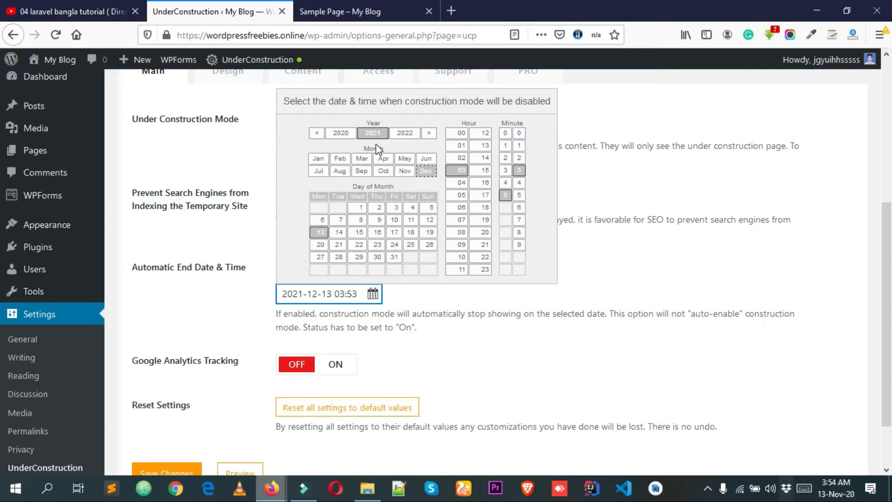
left_click(340, 221)
left_click(463, 356)
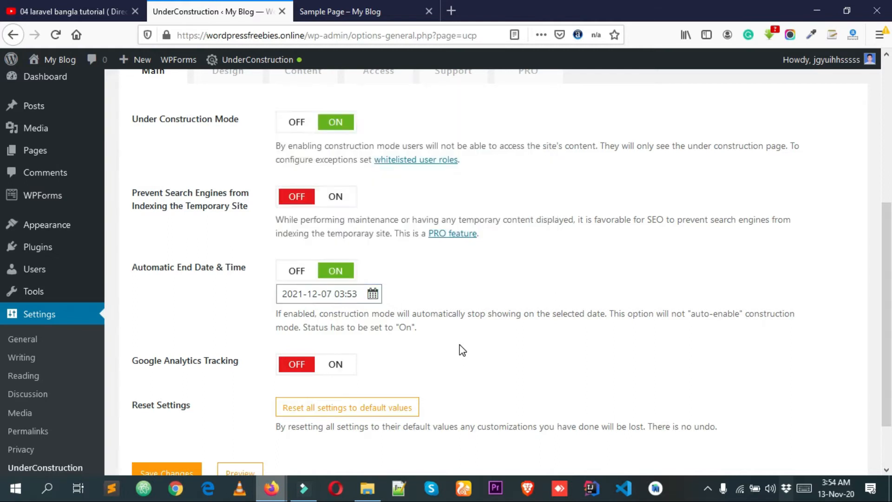
Save the plugin settings with the end date and reload the site in the private window to check the visitor's view.
scroll(179, 386, "down", 3)
left_click(155, 415)
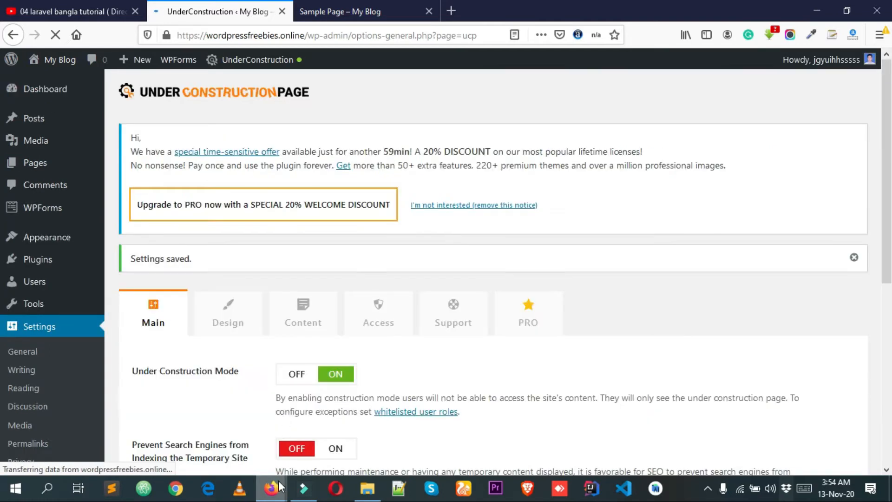
mouse_move(278, 480)
left_click(305, 428)
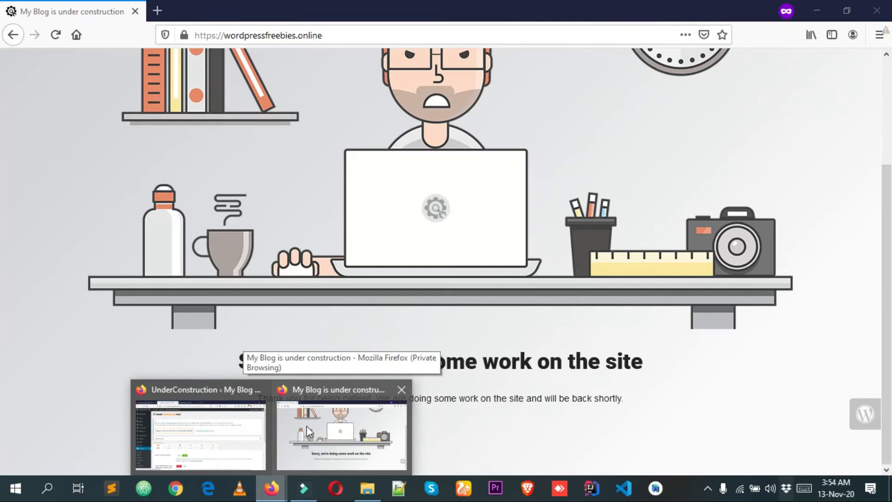
left_click(56, 35)
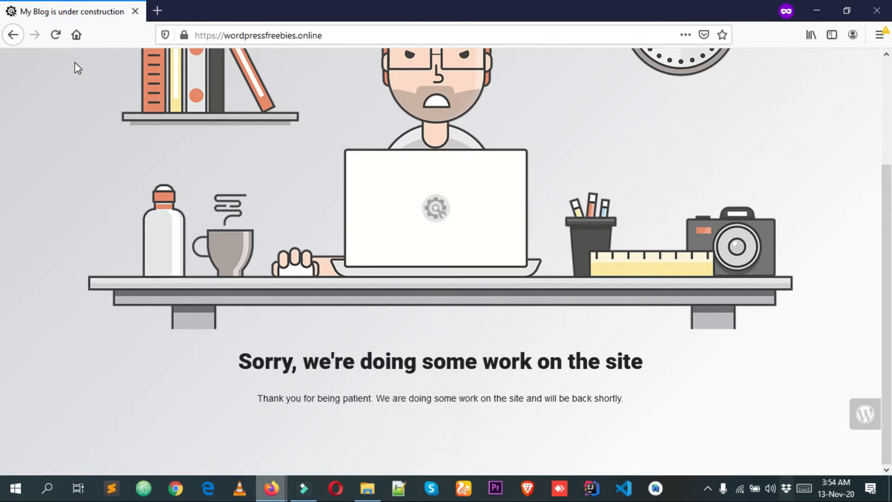
left_click(56, 36)
scroll(411, 203, "up", 3)
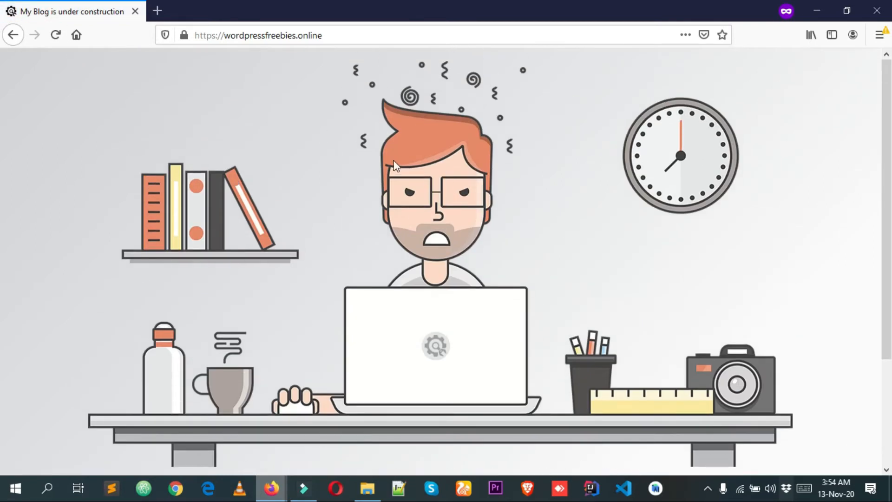
Return to the UnderConstruction settings and turn Automatic End Date & Time off.
mouse_move(272, 486)
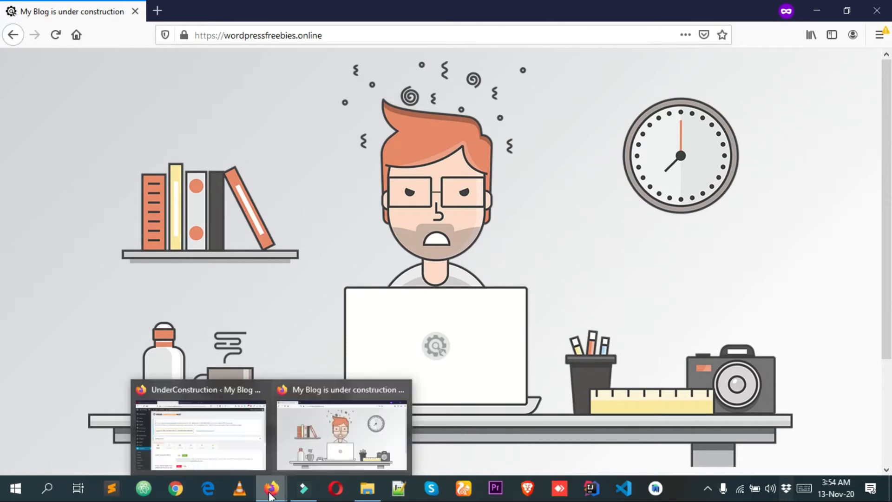
left_click(255, 424)
scroll(310, 370, "down", 2)
scroll(310, 370, "down", 5)
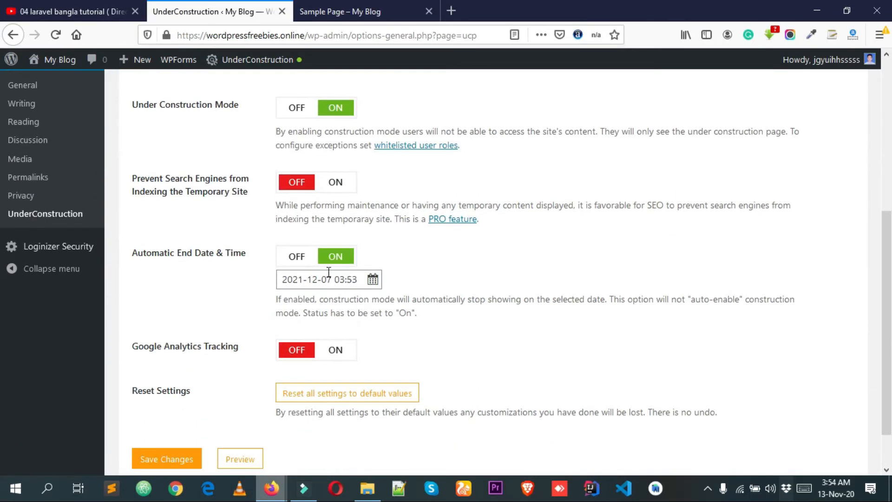
key("Return")
scroll(328, 276, "down", 3)
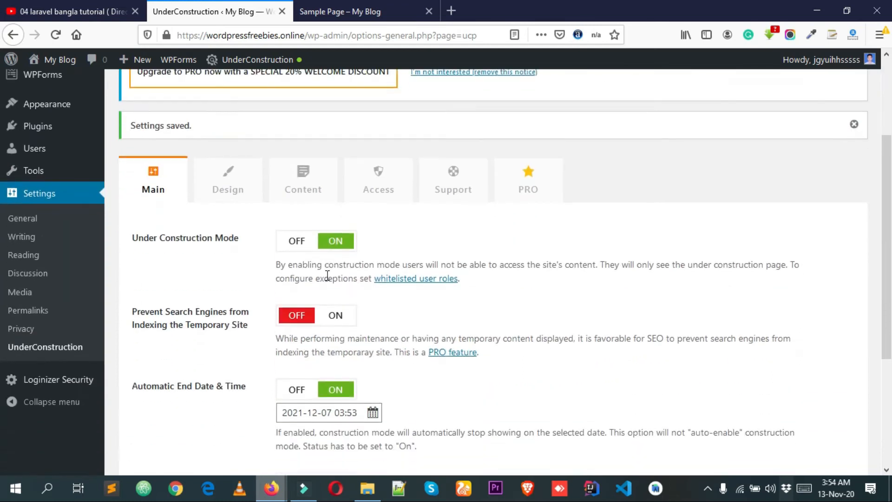
mouse_move(255, 59)
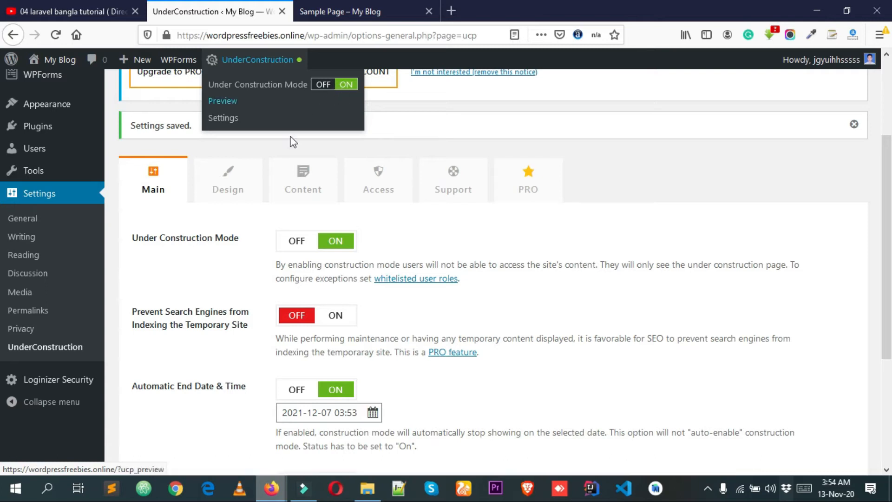
scroll(292, 261, "down", 4)
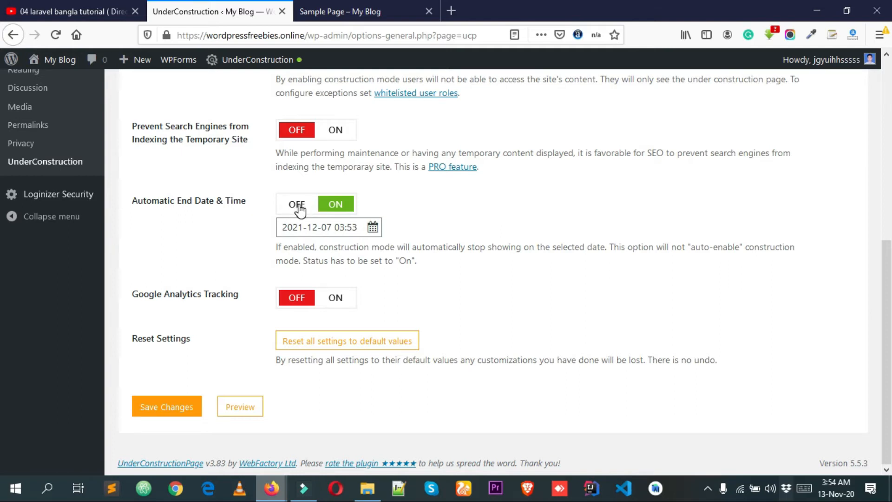
left_click(298, 207)
scroll(302, 223, "up", 2)
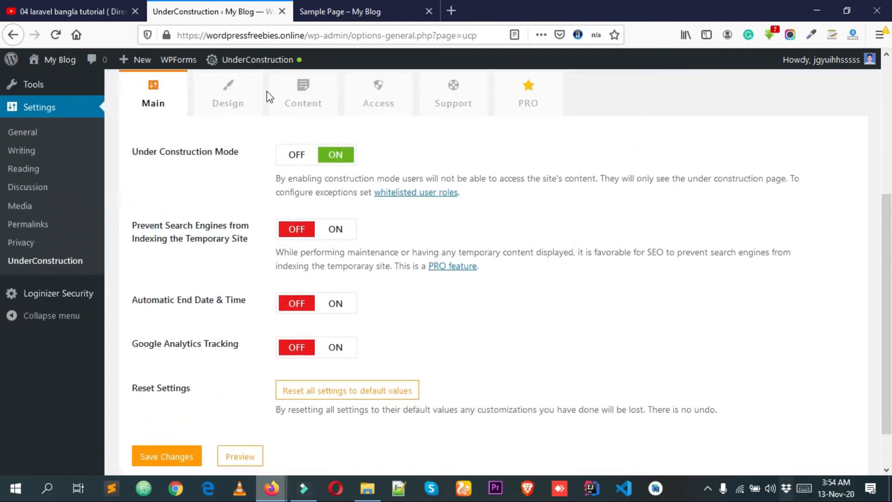
Switch Under Construction Mode off through the UnderConstruction quick toggle and save the settings.
scroll(267, 91, "up", 2)
mouse_move(293, 63)
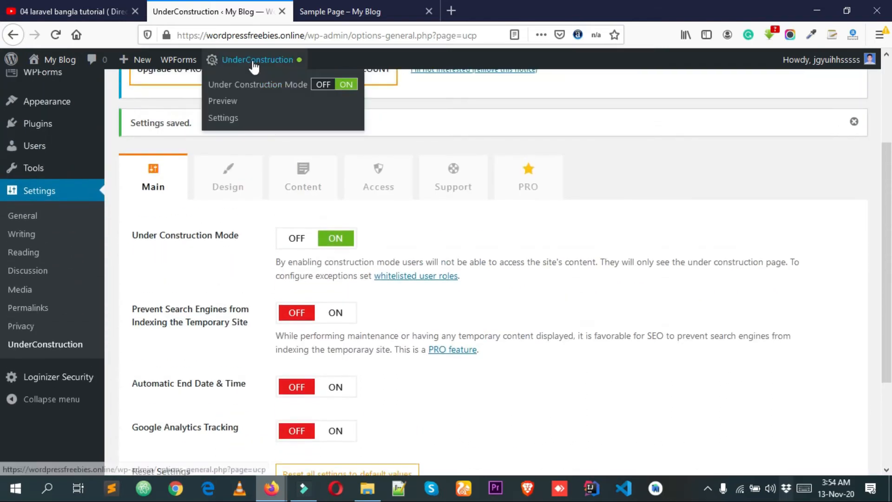
left_click(324, 85)
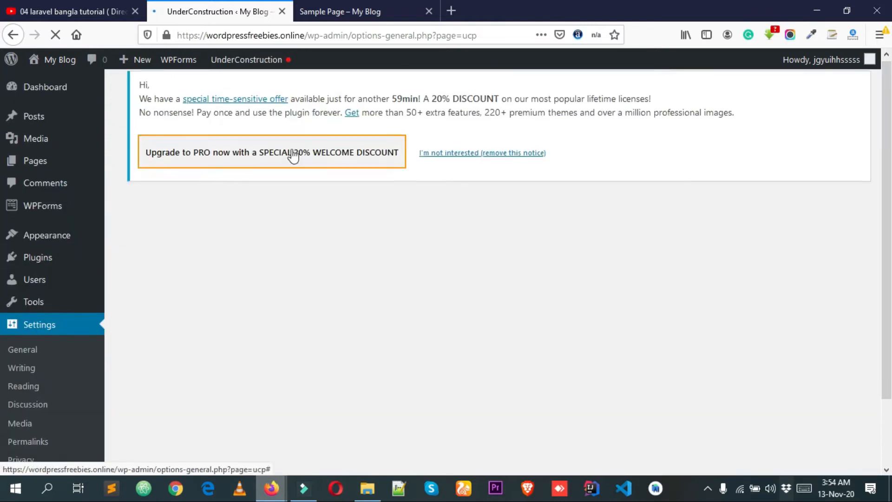
scroll(292, 154, "down", 5)
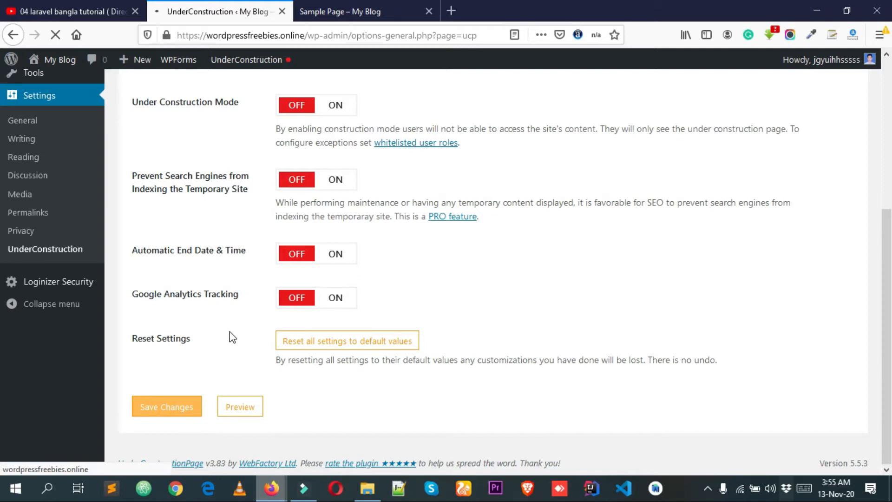
Reload the site in the private window to check the visitor's view with Under Construction Mode off.
mouse_move(279, 485)
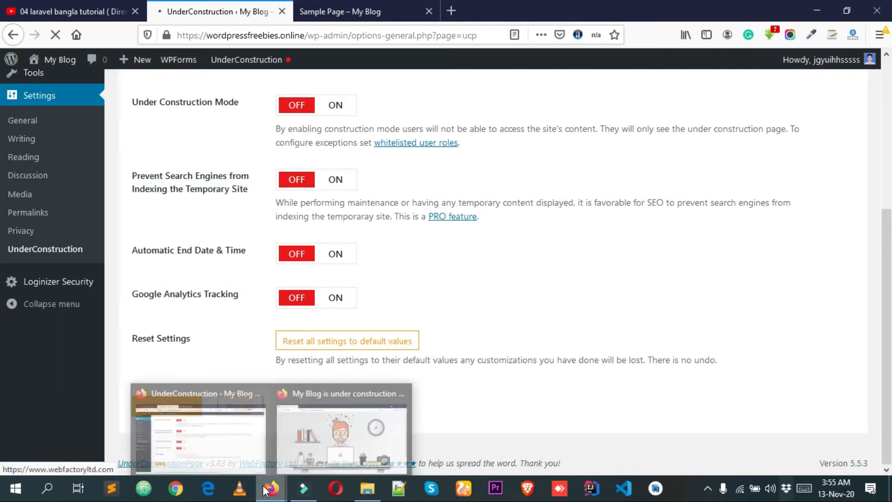
left_click(325, 432)
right_click(216, 190)
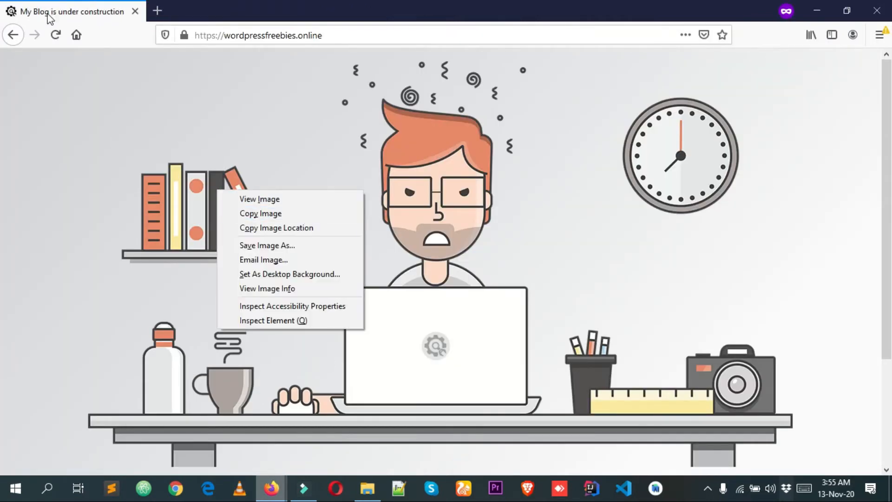
left_click(49, 33)
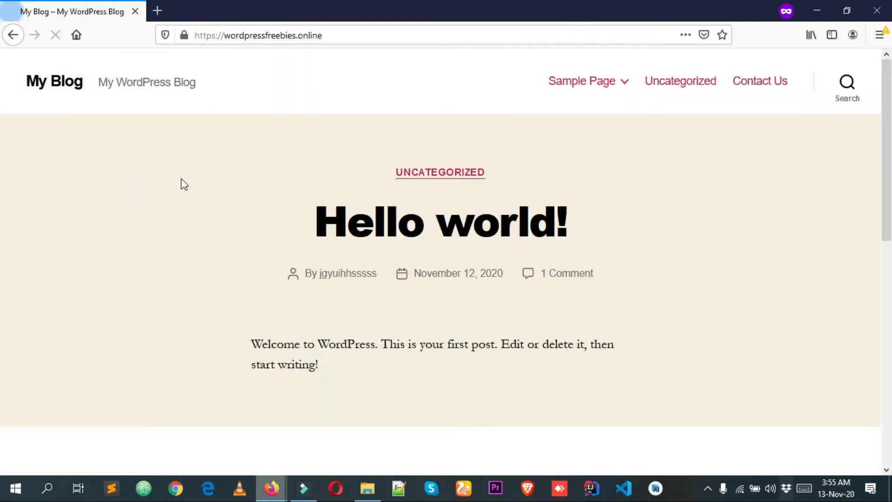
scroll(181, 183, "down", 4)
scroll(222, 214, "up", 2)
Return to the UnderConstruction settings and switch Under Construction Mode back on.
mouse_move(272, 486)
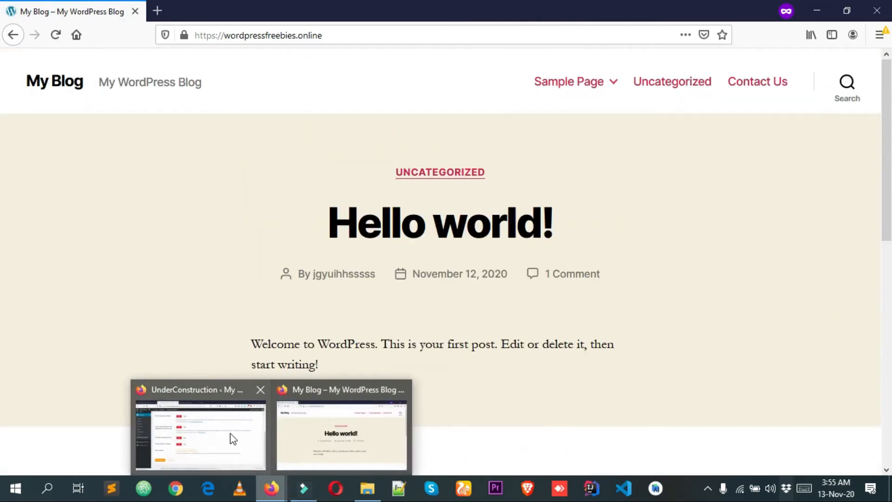
left_click(232, 437)
scroll(330, 194, "up", 1)
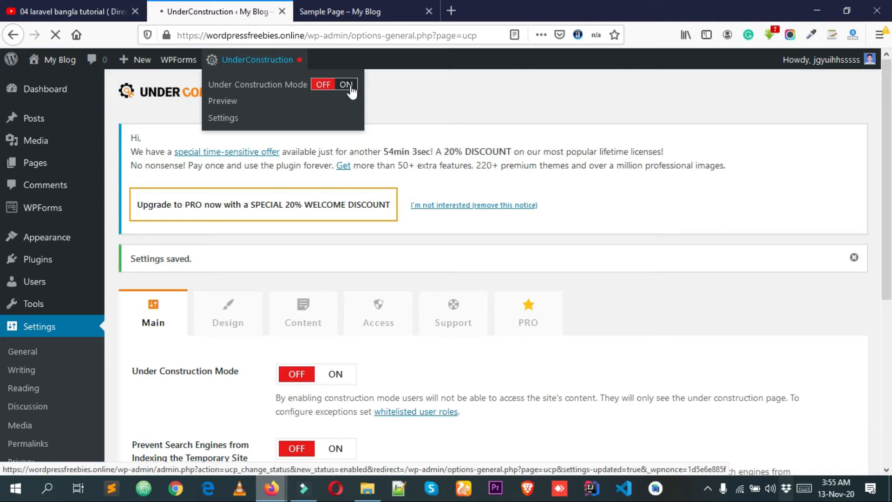
scroll(470, 273, "down", 4)
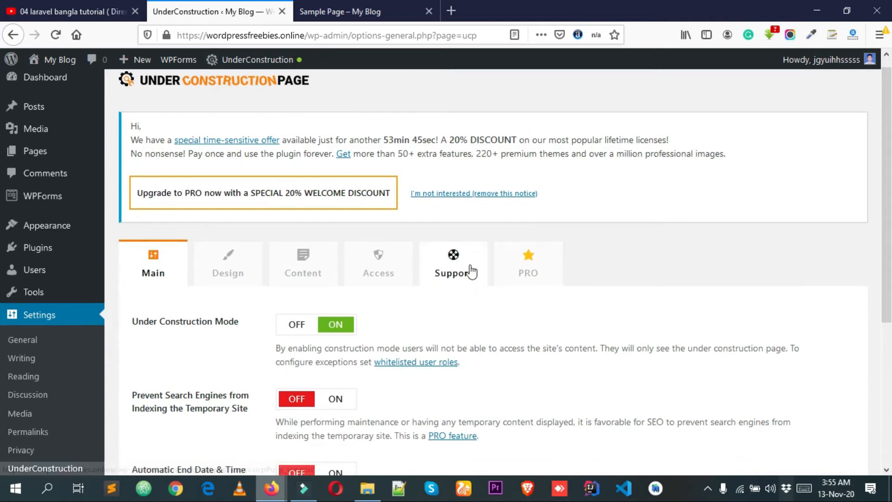
Try to reset all plugin settings to their default values, and save the settings.
scroll(288, 148, "down", 2)
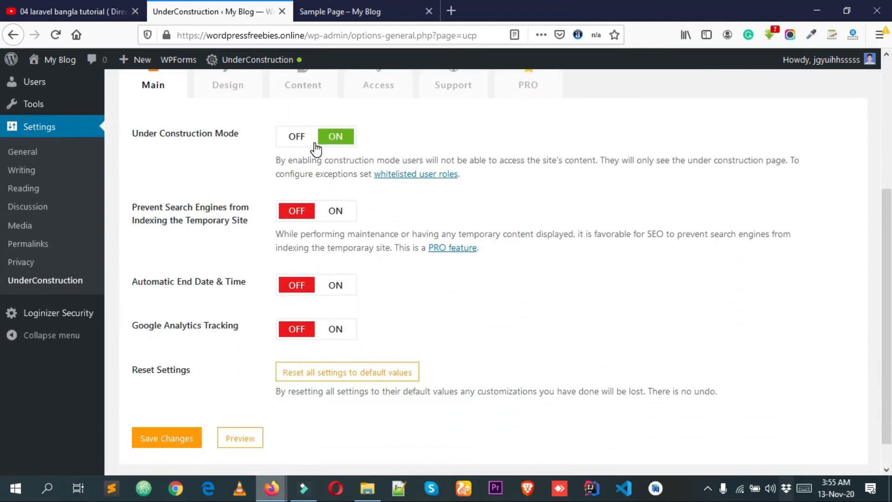
scroll(216, 275, "down", 1)
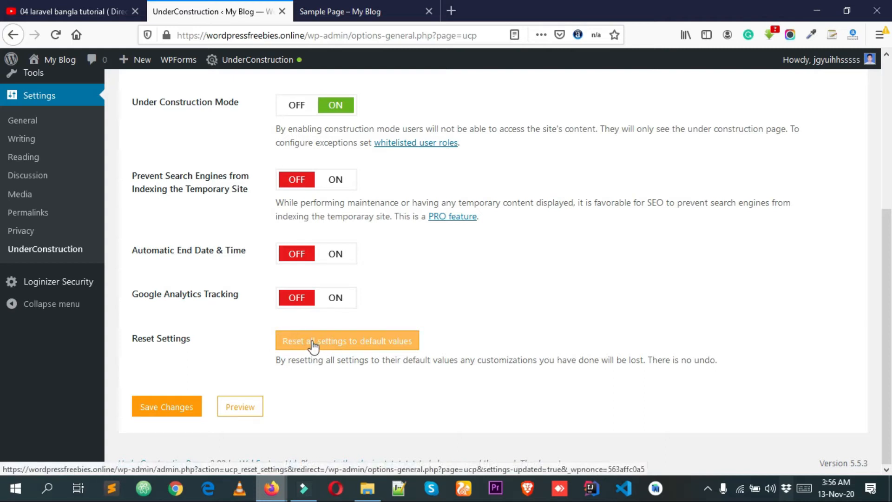
left_click(344, 343)
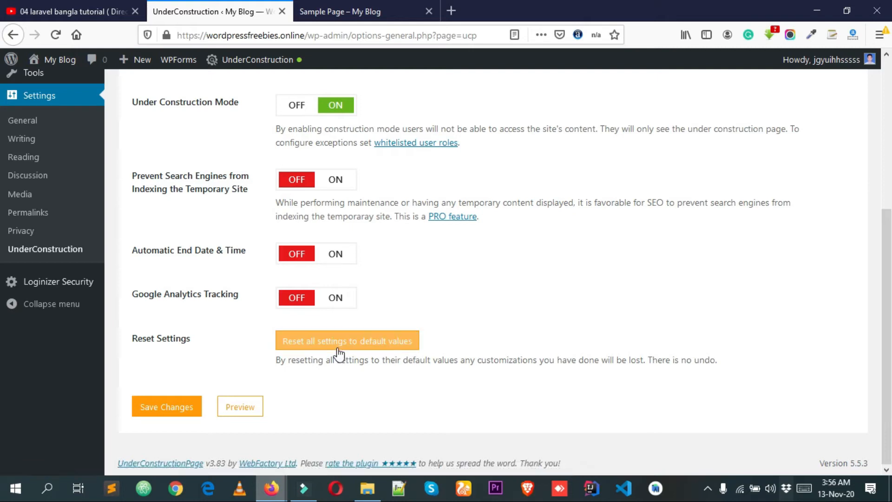
left_click(179, 407)
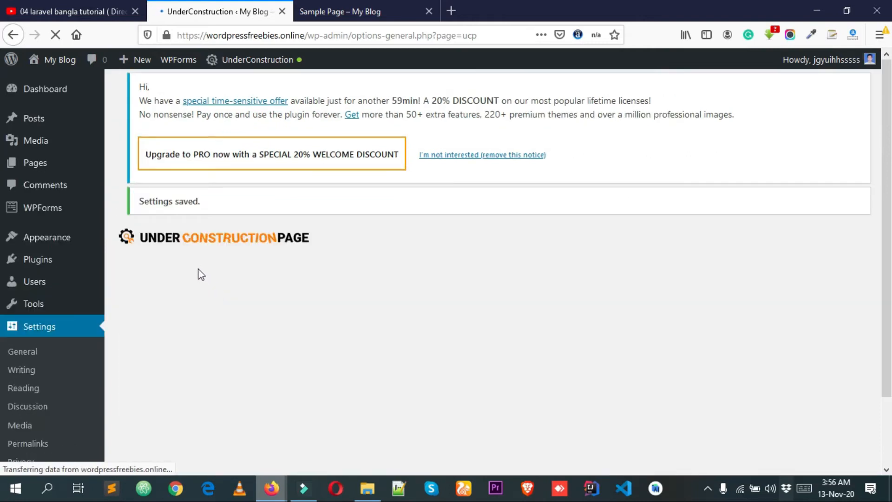
Open the plugin's Design settings and look through the available construction page themes.
scroll(214, 279, "down", 2)
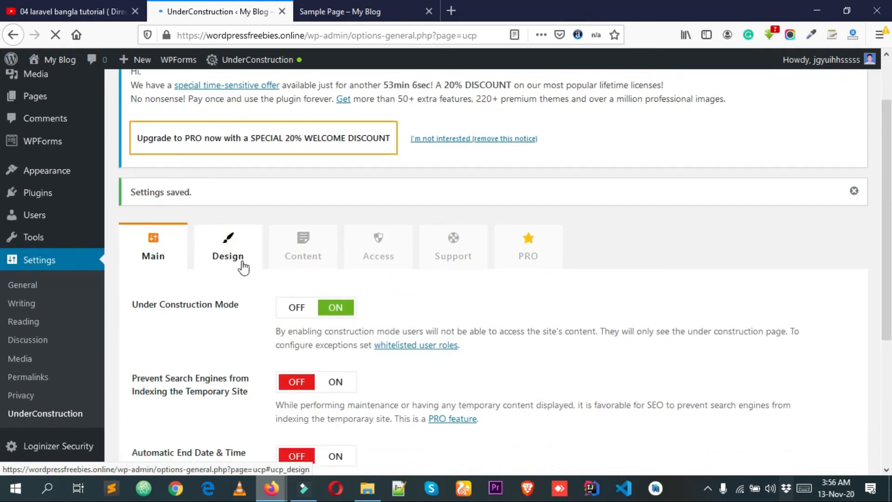
scroll(242, 262, "down", 3)
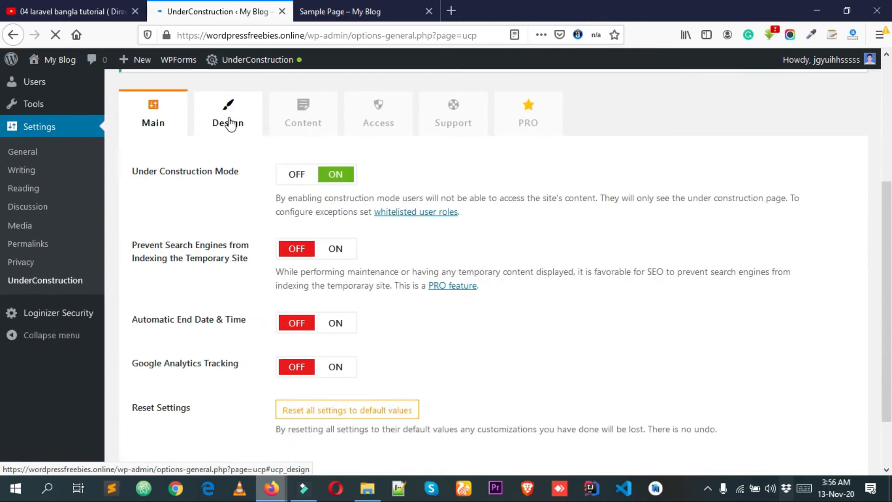
left_click(229, 124)
scroll(231, 125, "down", 2)
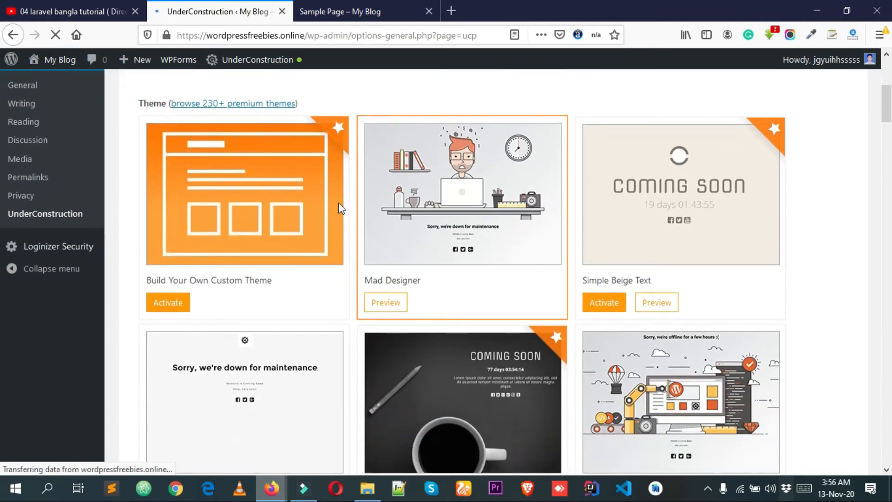
scroll(656, 218, "down", 2)
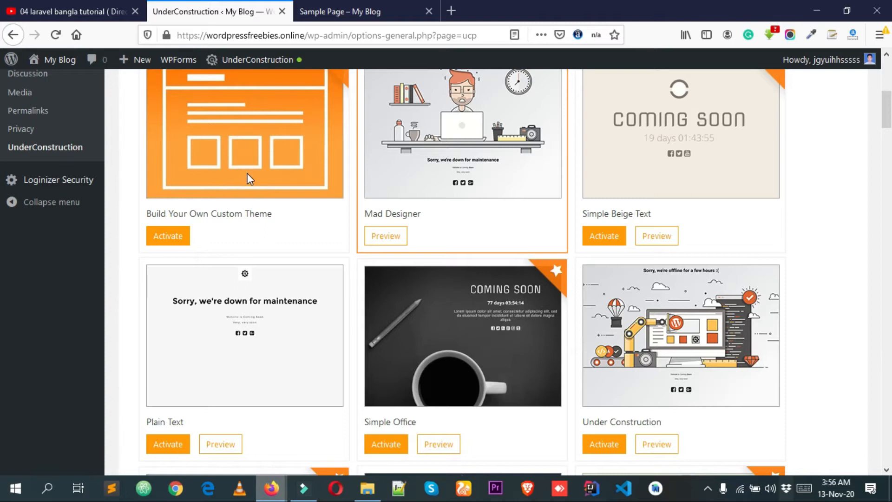
scroll(351, 194, "up", 4)
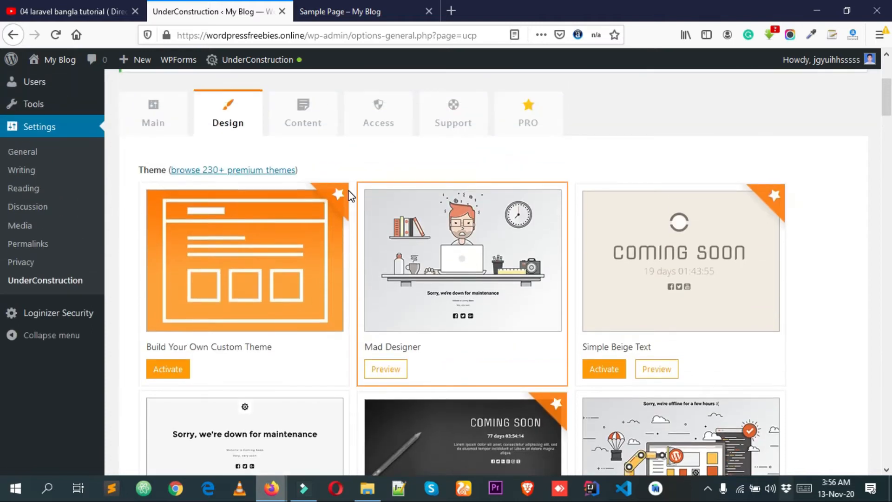
scroll(350, 194, "down", 4)
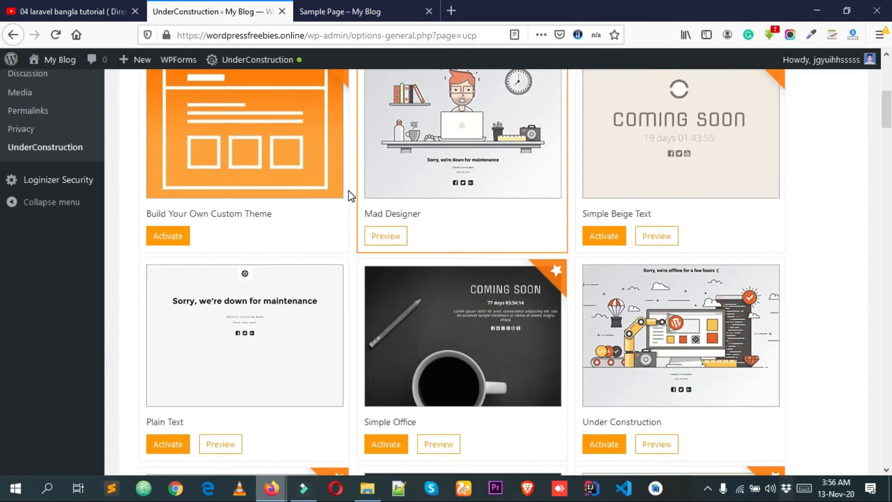
Reload the site in the private window and look over the construction page shown with the Mad Designer theme.
mouse_move(279, 488)
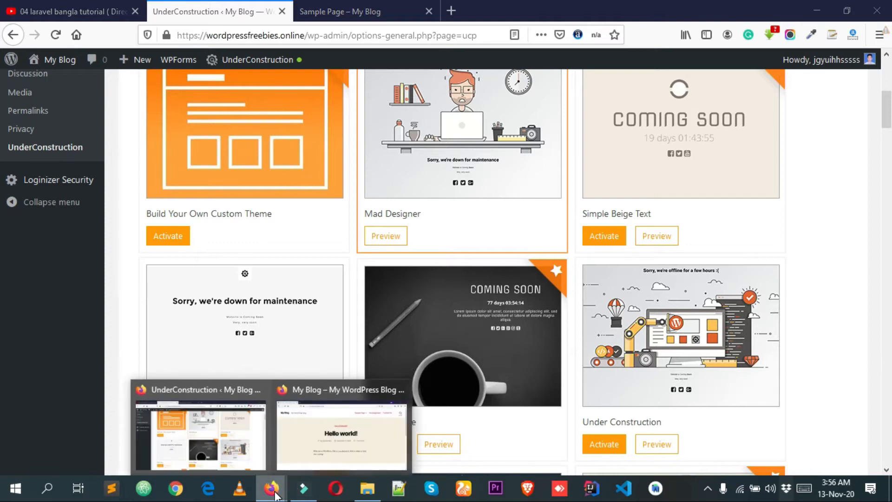
mouse_move(302, 465)
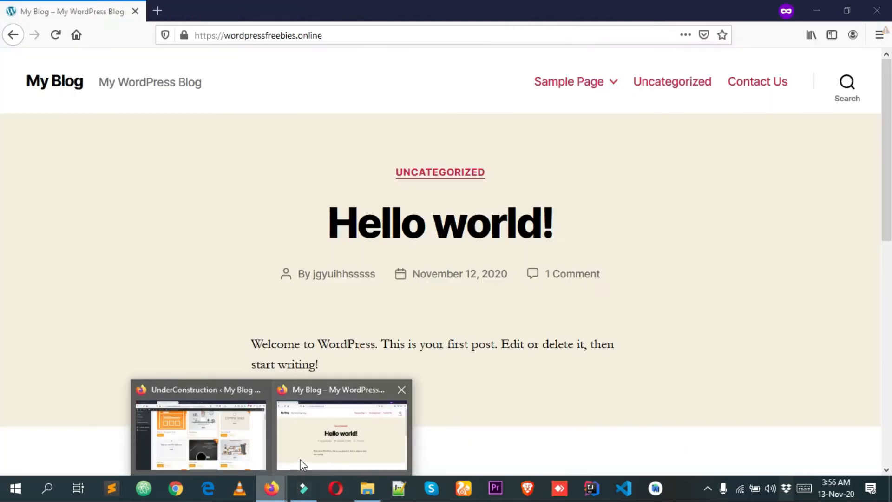
left_click(318, 432)
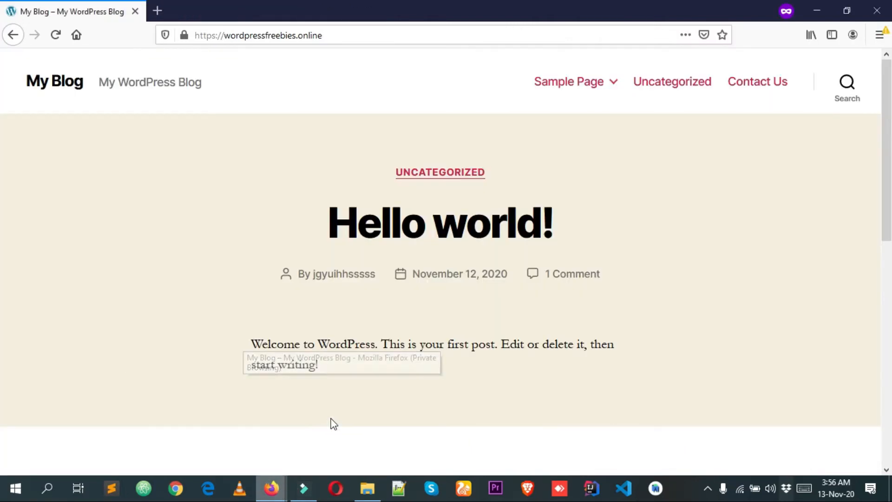
right_click(131, 162)
left_click(219, 171)
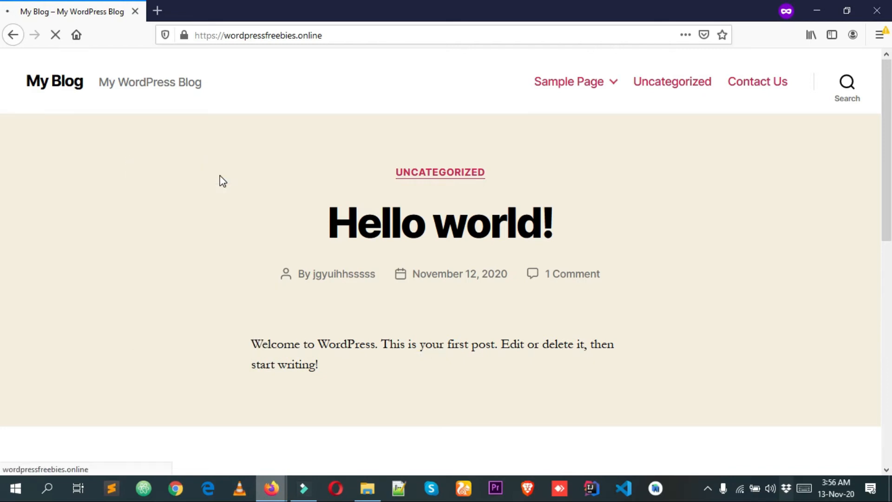
scroll(422, 260, "down", 3)
scroll(489, 276, "up", 3)
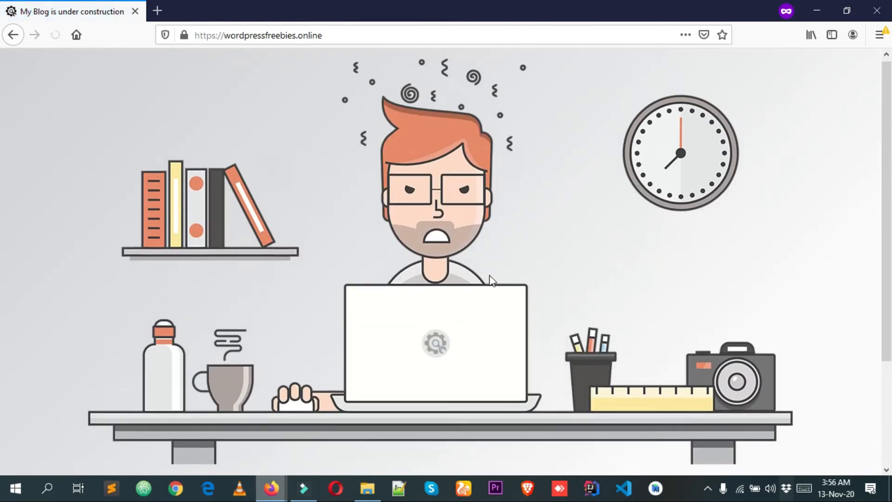
scroll(497, 253, "down", 3)
scroll(506, 259, "up", 3)
scroll(664, 198, "down", 3)
scroll(284, 405, "up", 3)
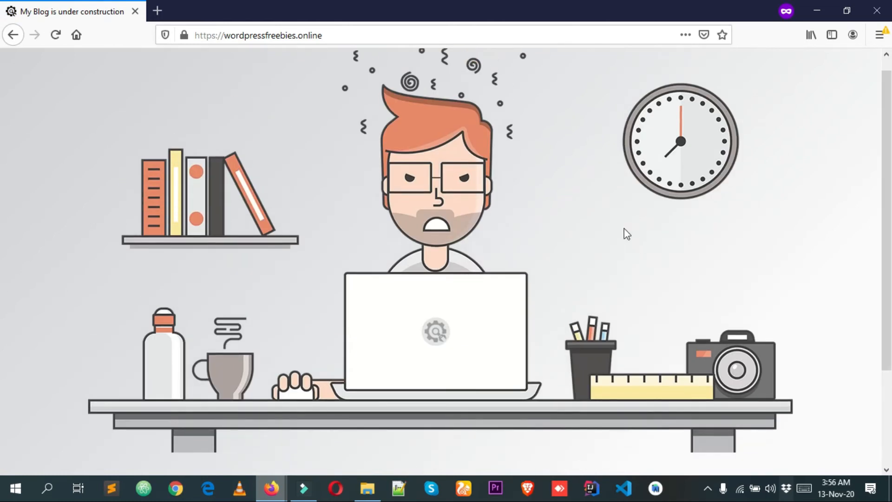
Return to the UnderConstruction Design settings and look over the themes listed around the active Mad Designer theme.
mouse_move(279, 498)
left_click(200, 425)
scroll(438, 268, "up", 5)
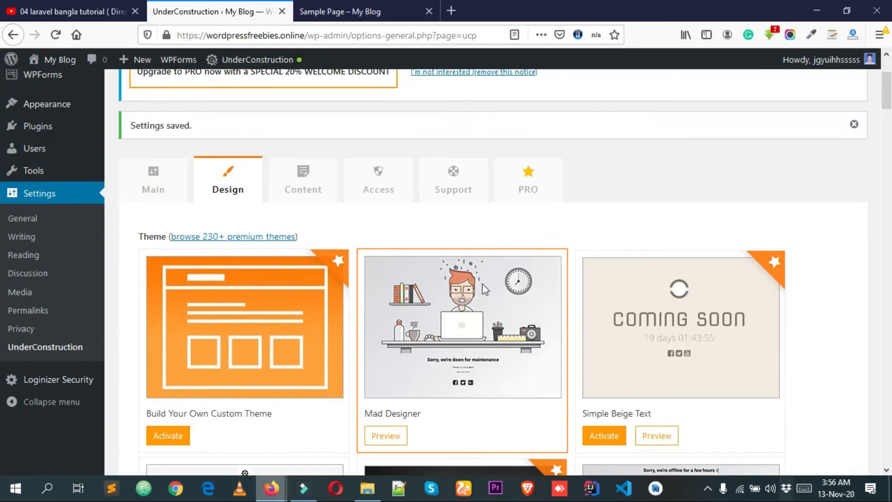
scroll(438, 268, "down", 1)
scroll(438, 269, "down", 4)
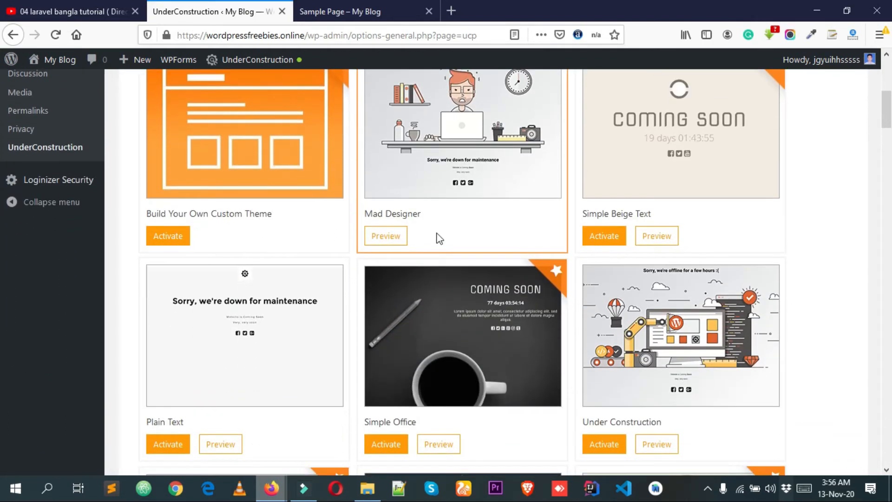
scroll(428, 221, "down", 2)
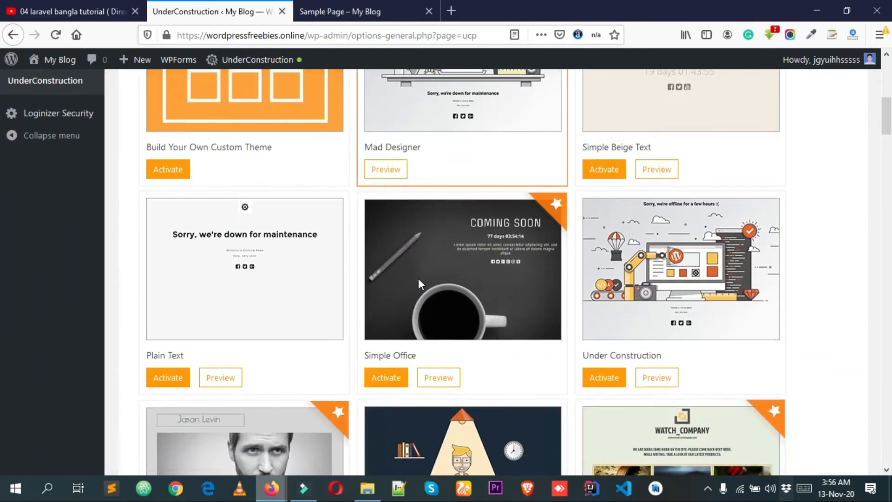
scroll(488, 190, "up", 3)
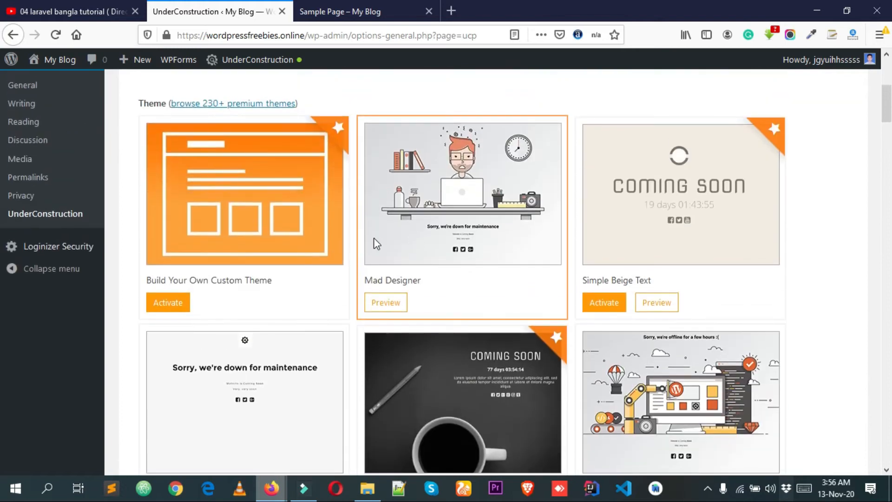
scroll(405, 255, "down", 1)
scroll(404, 279, "up", 7)
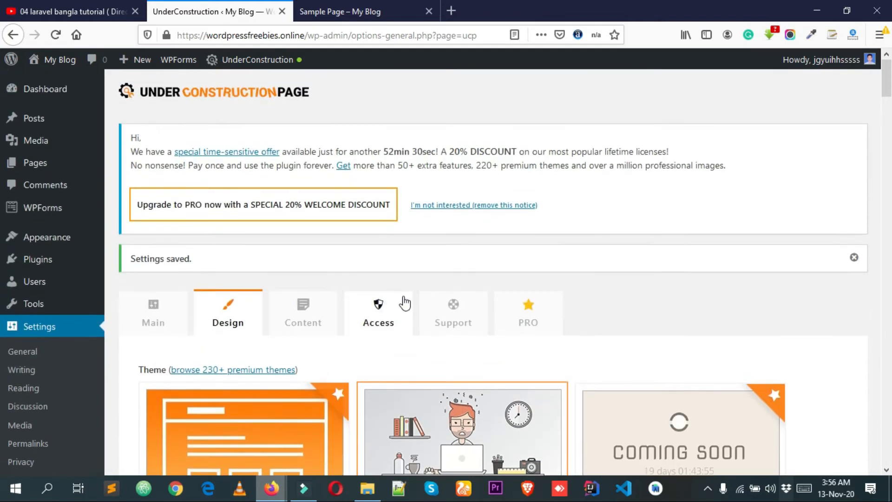
Find the Under Construction Text theme in the theme list and activate it for the construction page.
scroll(409, 317, "down", 3)
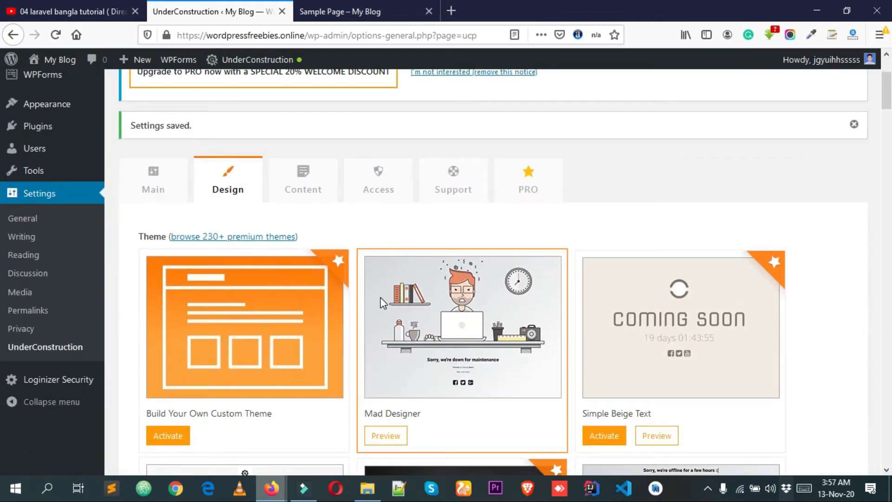
scroll(381, 302, "down", 3)
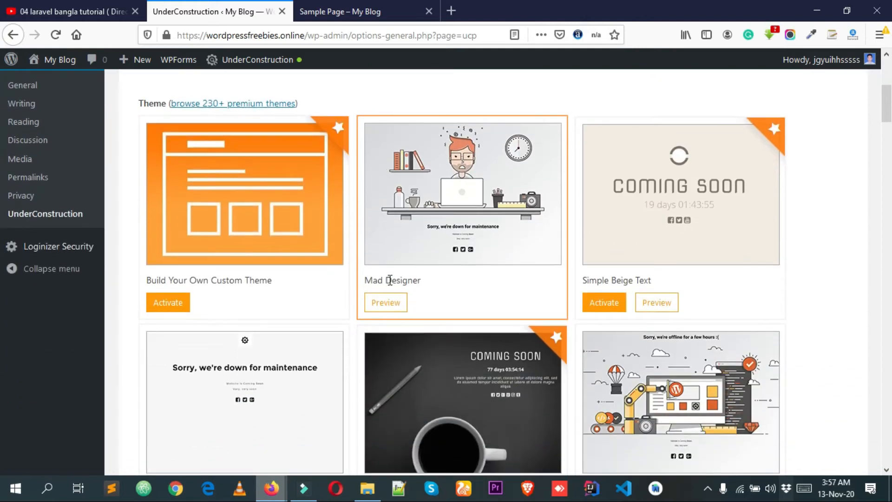
scroll(372, 288, "down", 2)
scroll(293, 316, "down", 1)
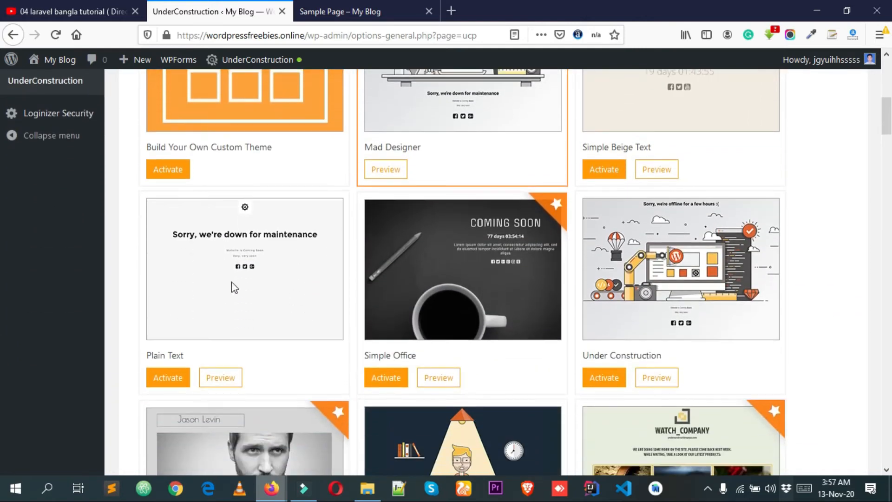
scroll(239, 292, "down", 10)
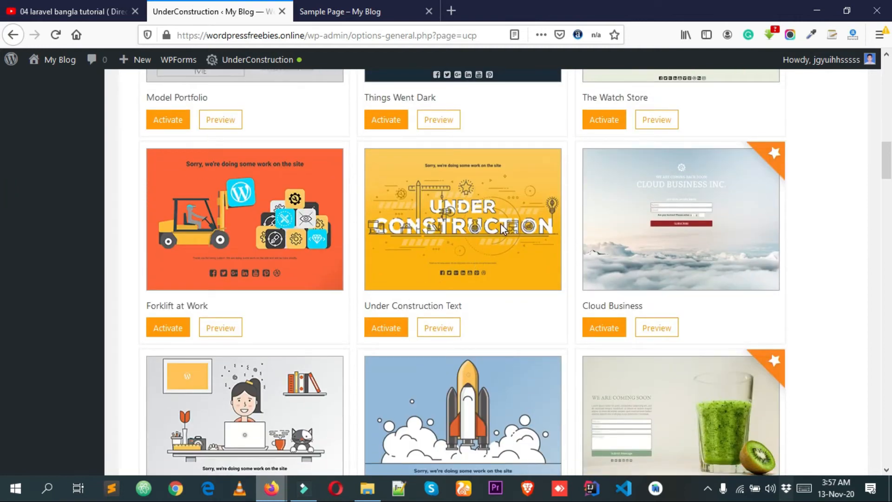
left_click(383, 331)
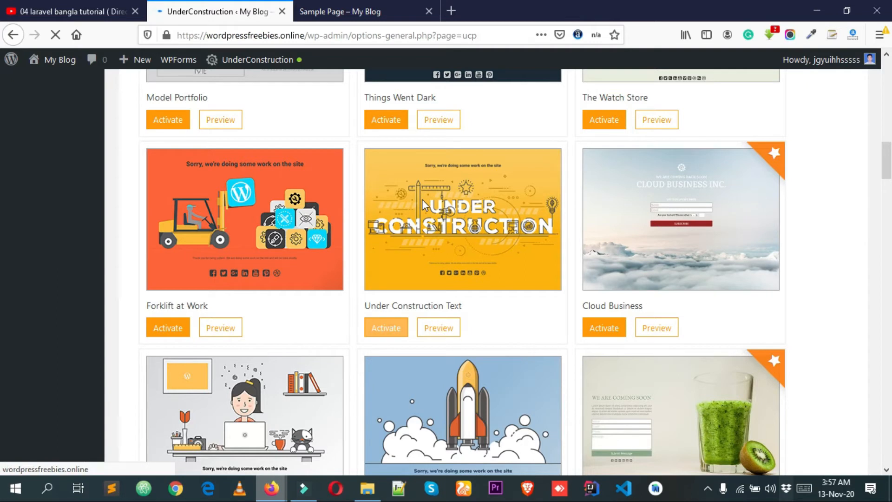
scroll(440, 253, "down", 10)
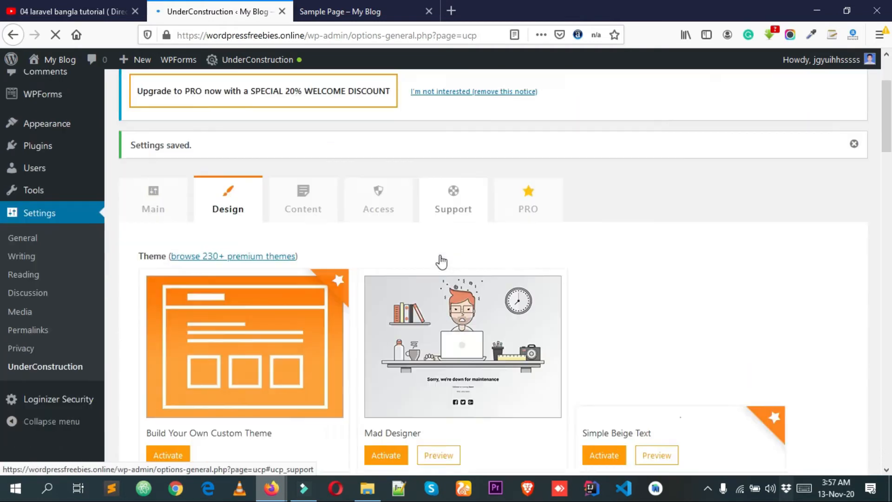
scroll(345, 208, "down", 15)
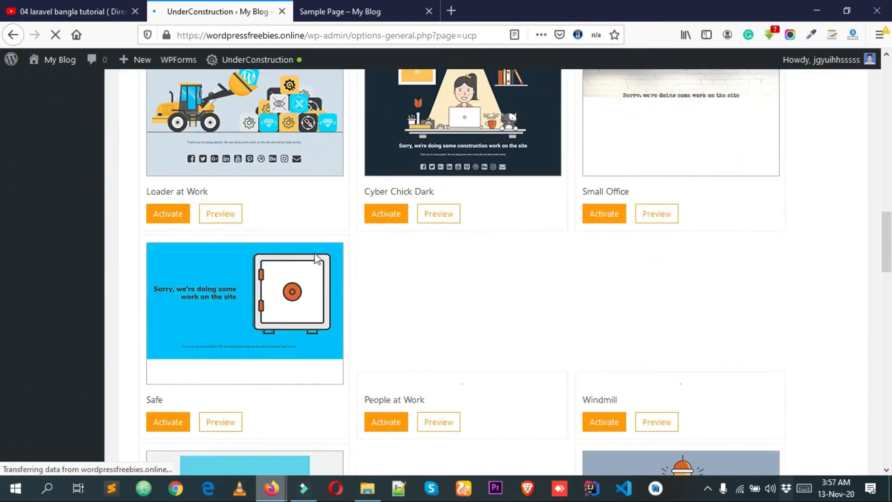
Reload the site in the private window and examine the headline, artwork and message of the construction page with the new theme.
mouse_move(272, 488)
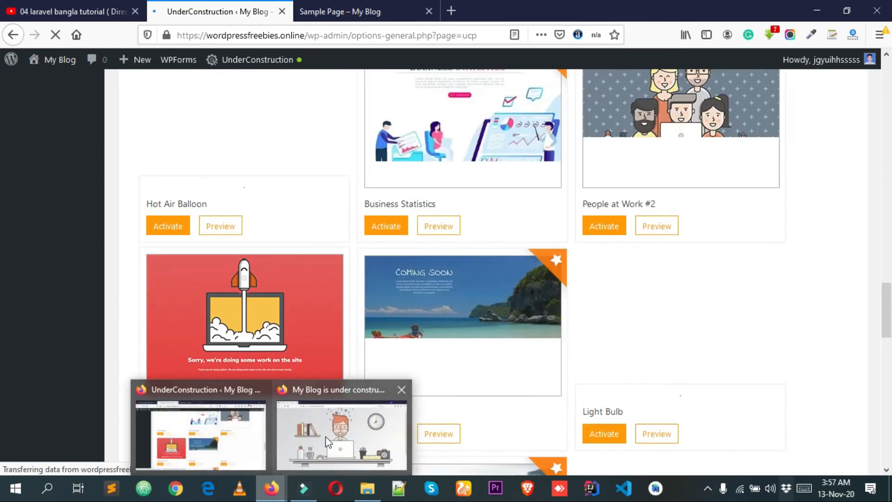
left_click(337, 429)
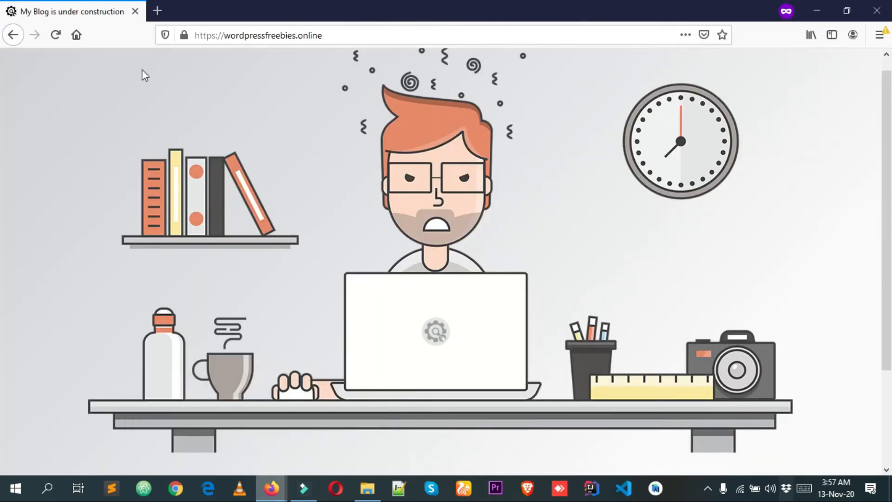
left_click(55, 36)
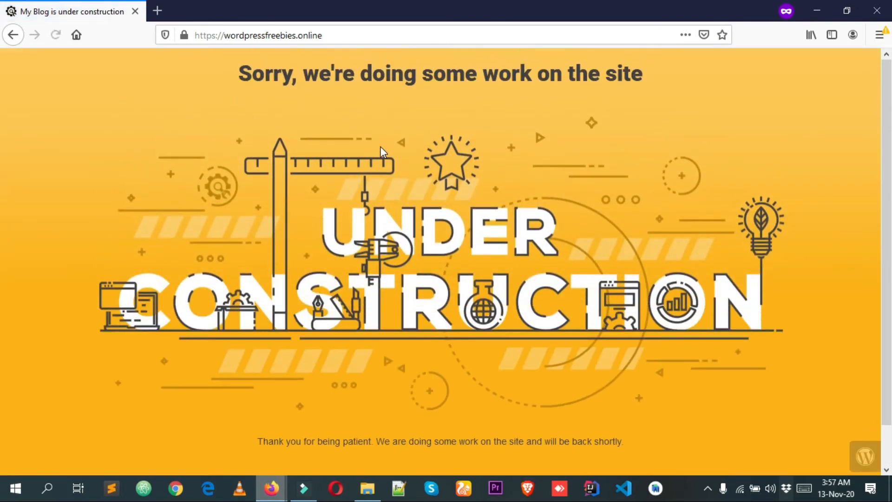
scroll(888, 350, "down", 2)
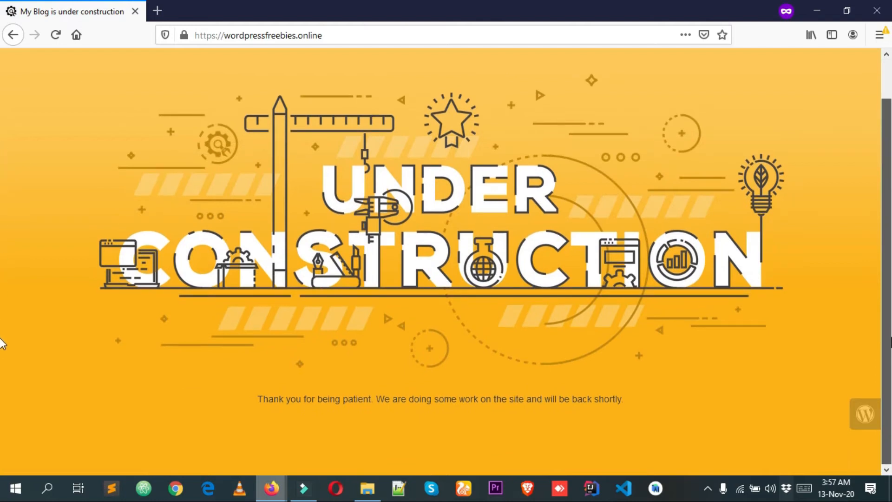
scroll(218, 54, "up", 2)
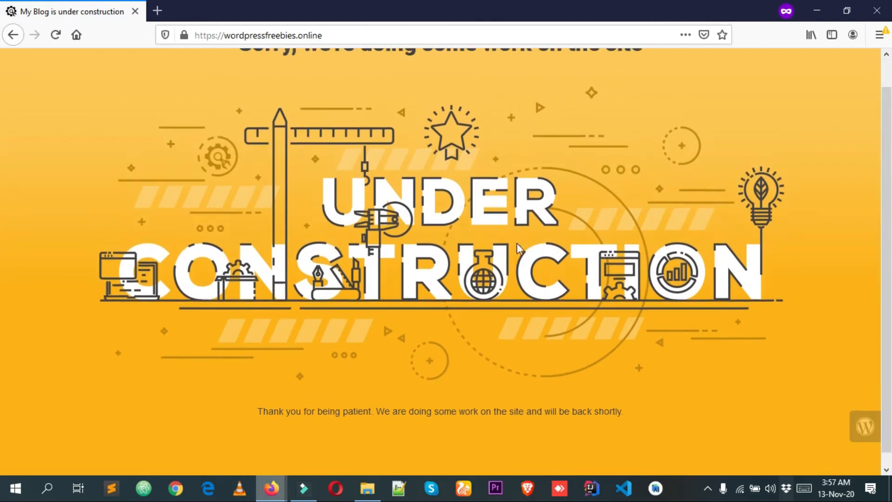
left_click_drag(233, 68, 706, 82)
left_click_drag(706, 81, 224, 179)
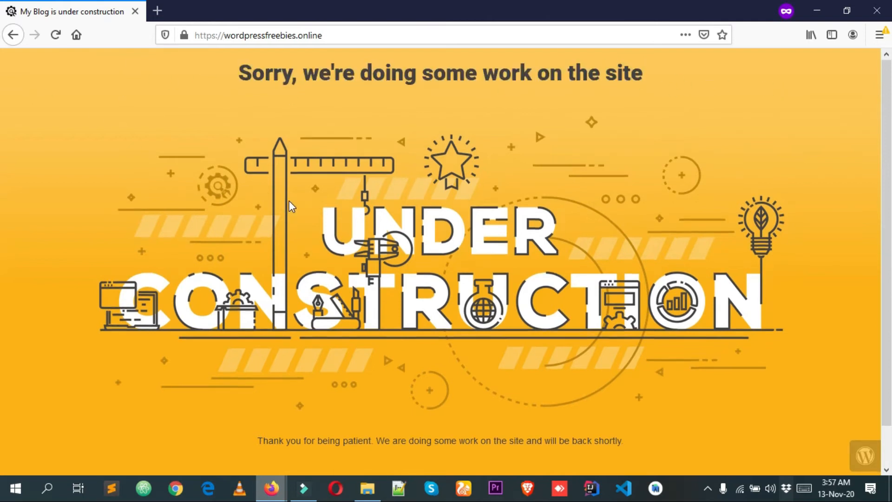
scroll(306, 186, "down", 2)
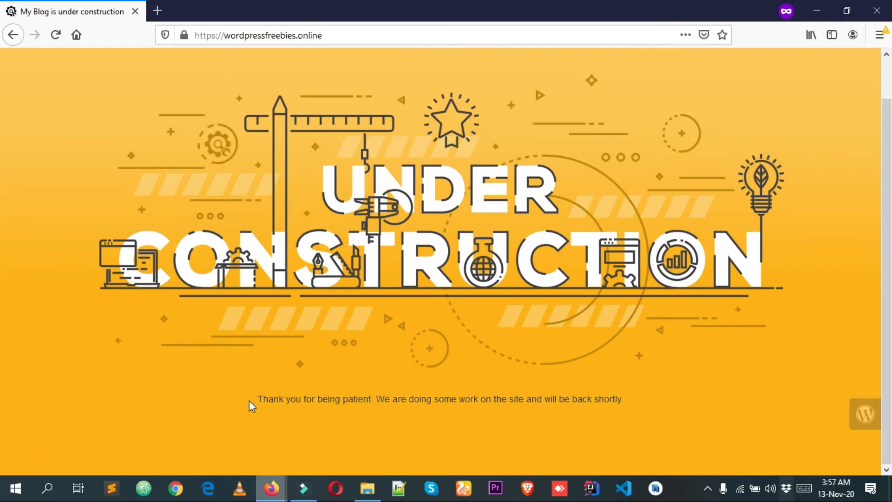
left_click_drag(685, 406, 257, 399)
left_click(216, 394)
Return to the UnderConstruction Design settings and look through the remaining themes and the Custom CSS option.
mouse_move(271, 487)
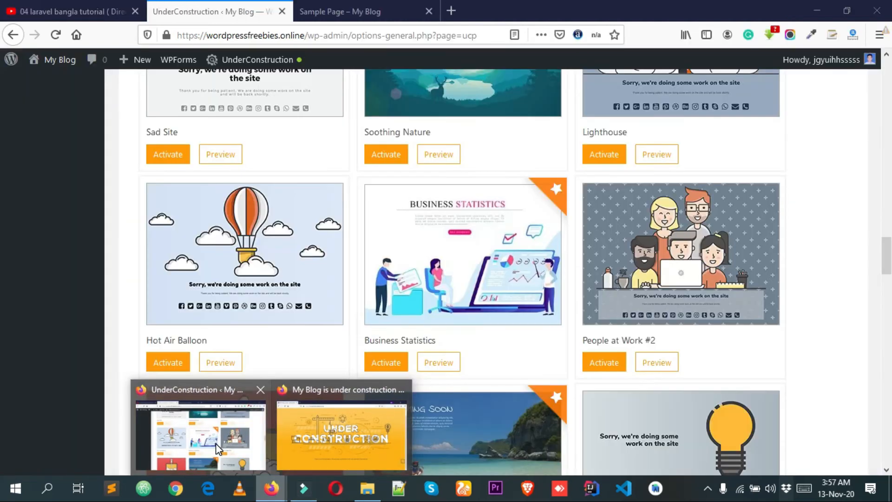
left_click(216, 443)
scroll(461, 332, "up", 4)
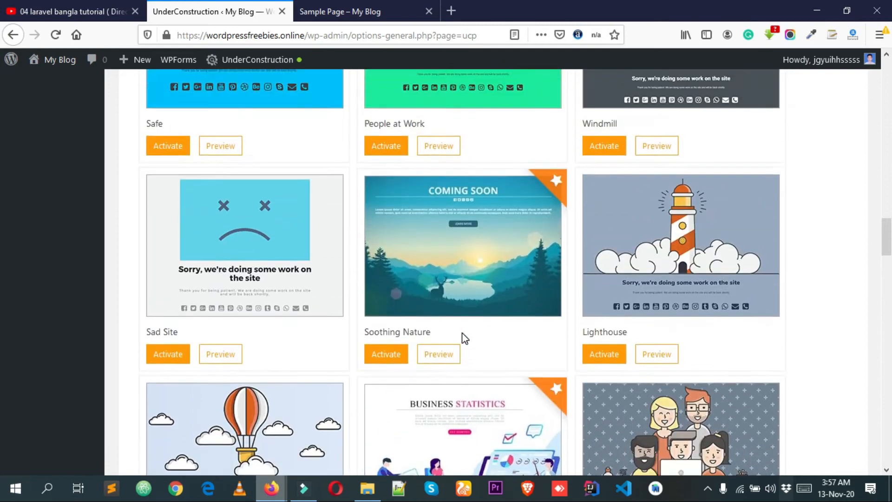
scroll(462, 332, "down", 7)
scroll(461, 333, "down", 9)
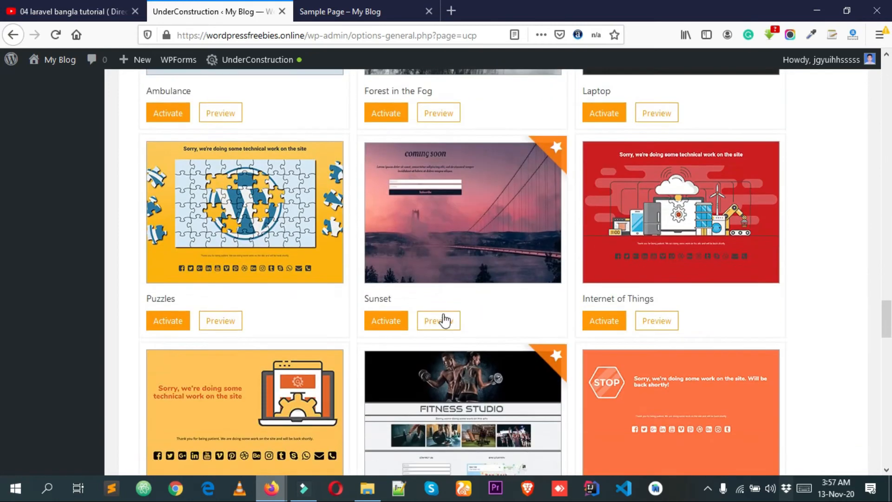
scroll(444, 319, "down", 16)
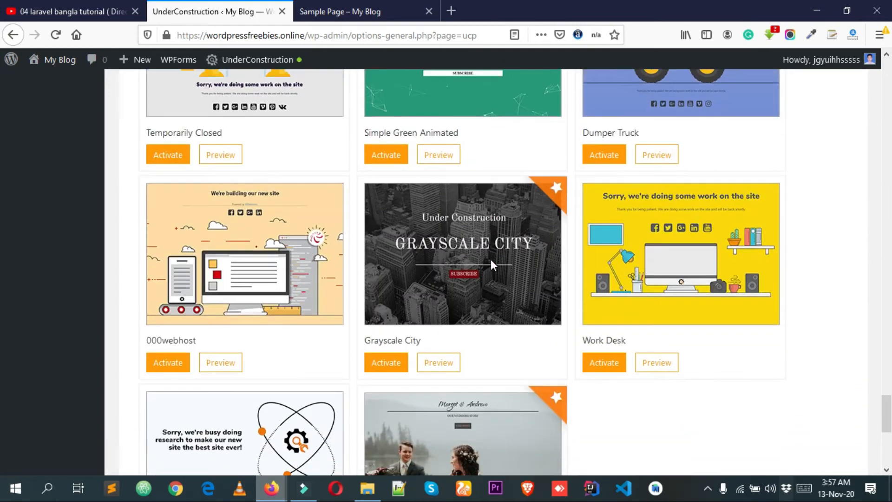
scroll(491, 261, "down", 5)
scroll(487, 257, "down", 2)
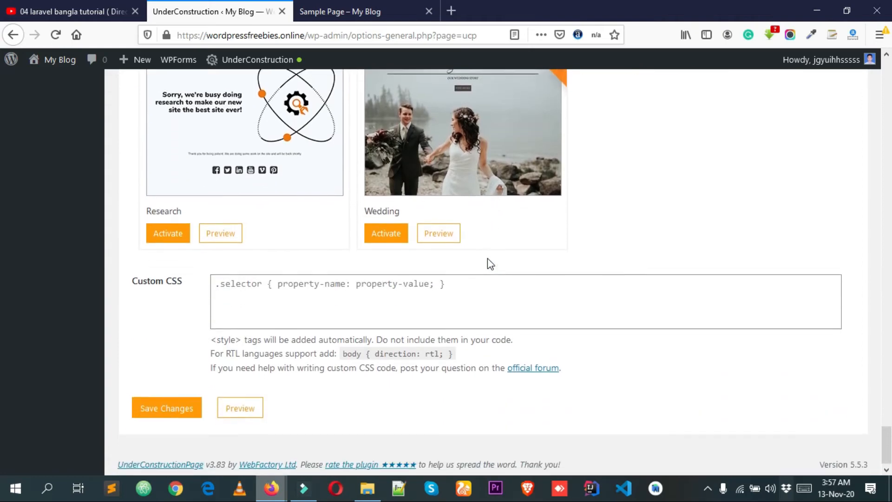
scroll(487, 258, "up", 11)
scroll(486, 257, "up", 20)
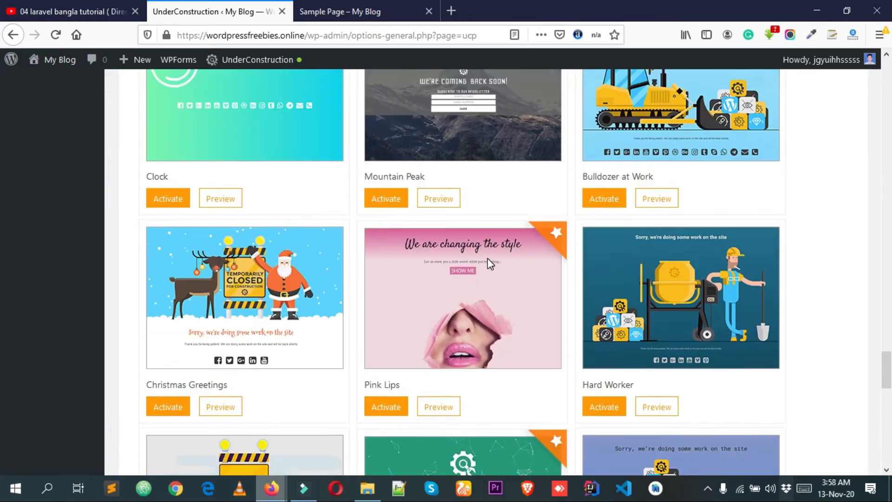
scroll(486, 259, "up", 20)
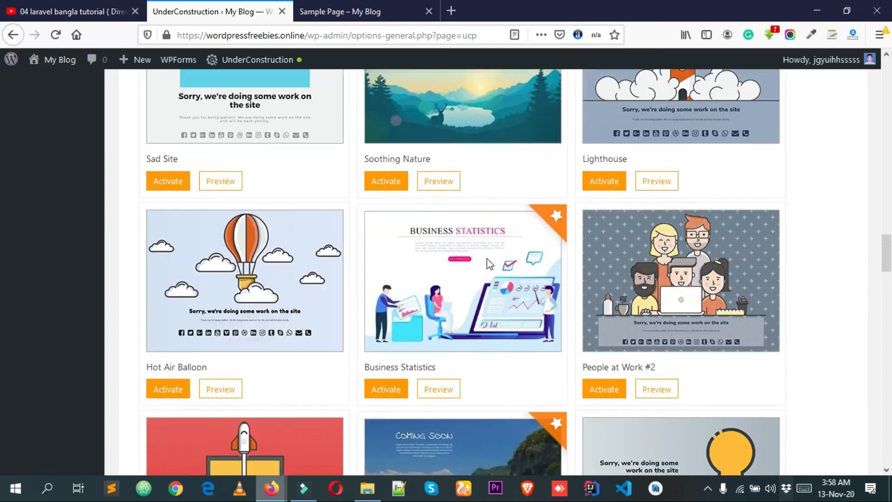
scroll(486, 258, "up", 10)
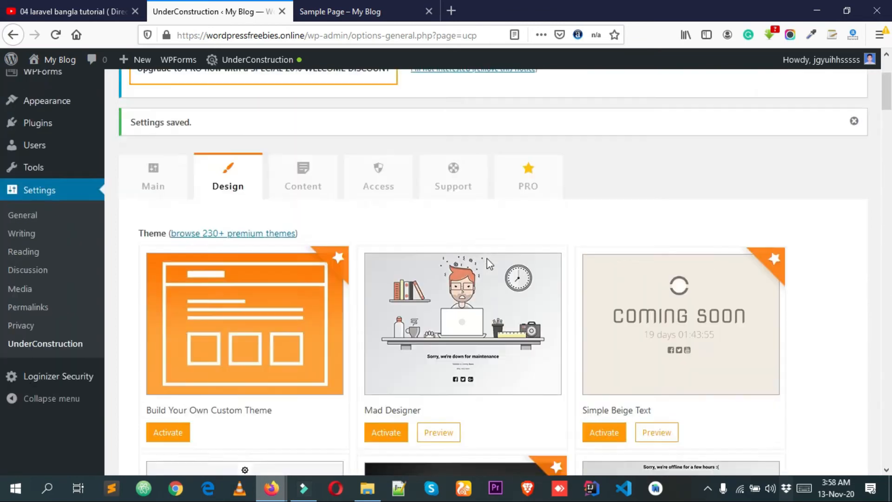
Open the plugin's Content settings and look over the multilingual, image compression, title, description, headline and content options.
scroll(354, 289, "down", 2)
left_click(314, 241)
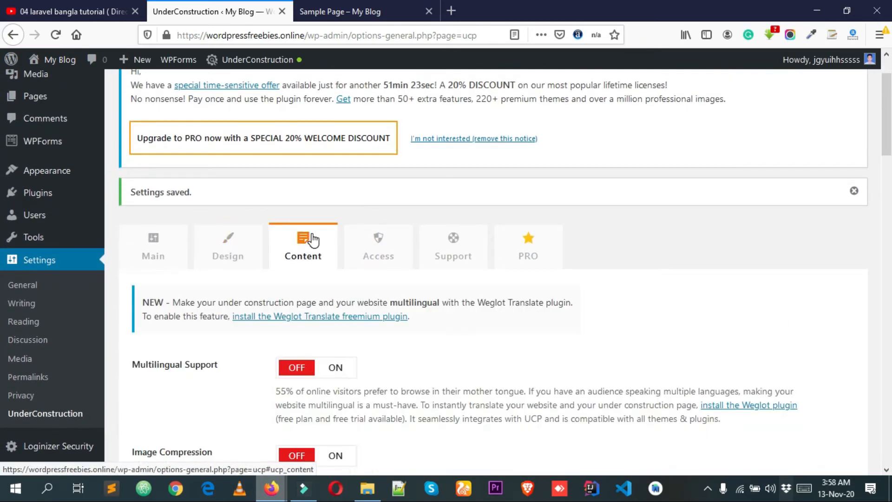
scroll(314, 241, "down", 3)
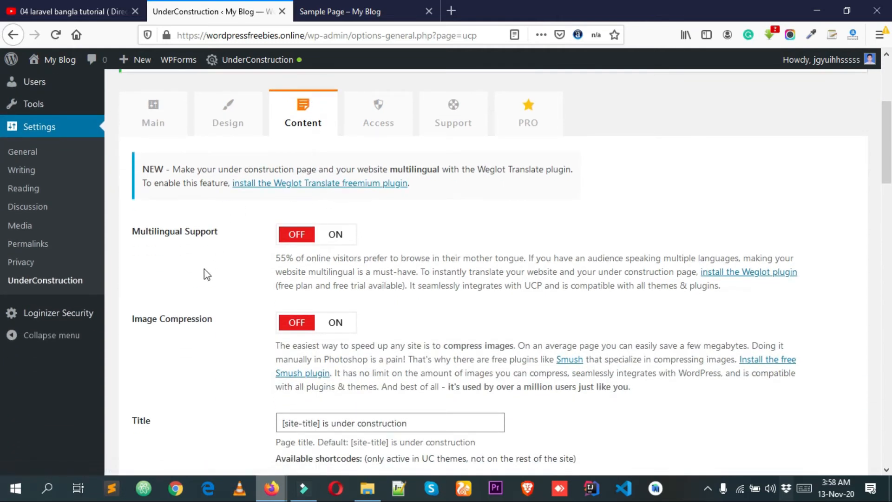
scroll(195, 273, "down", 3)
scroll(192, 285, "down", 5)
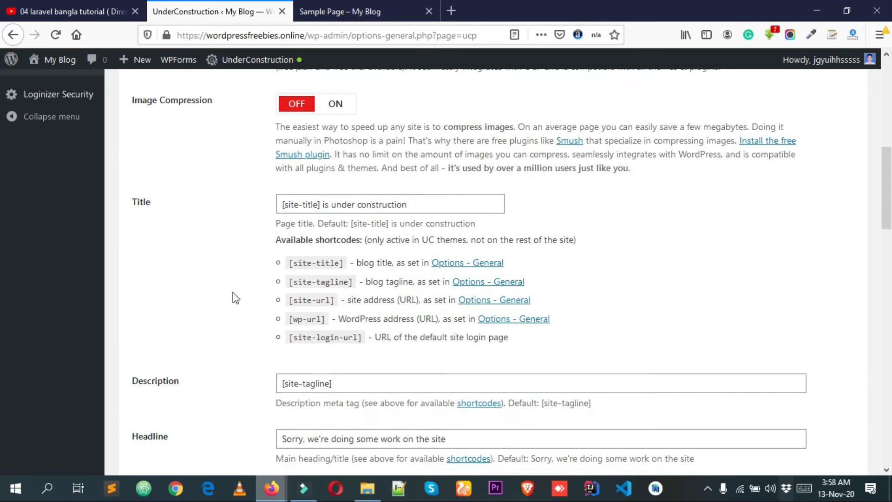
scroll(227, 296, "down", 3)
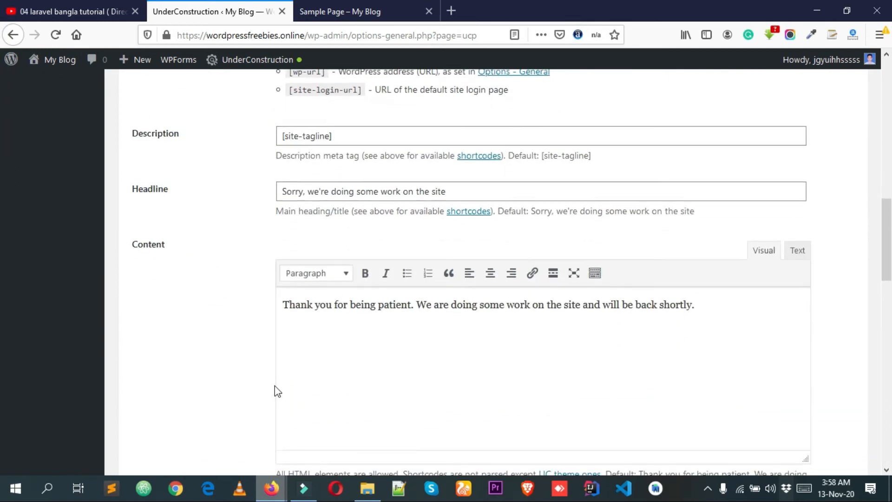
Check the headline text on the visitor's construction page in the private window.
mouse_move(272, 487)
left_click(339, 428)
scroll(439, 317, "up", 2)
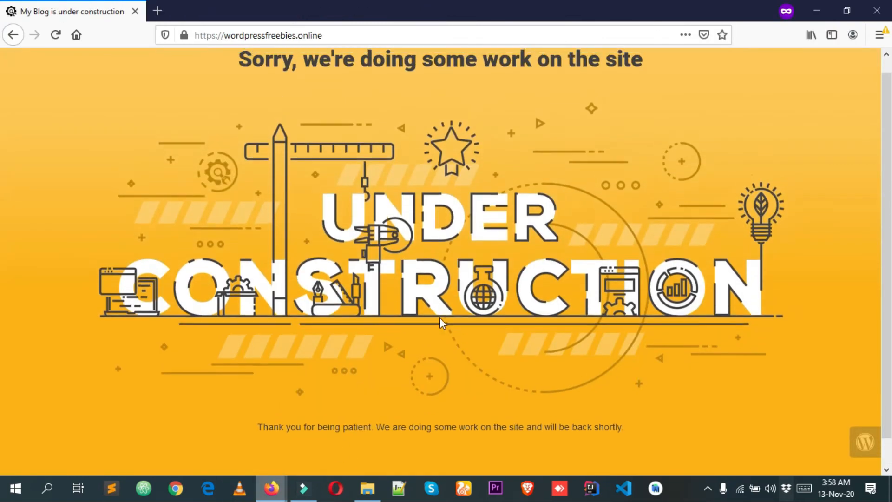
left_click_drag(333, 71, 591, 76)
triple_click(592, 75)
left_click(625, 88)
Change the headline in the plugin's Content settings to "Sorry, we're unavailable for next 1 week." and save the changes.
mouse_move(256, 485)
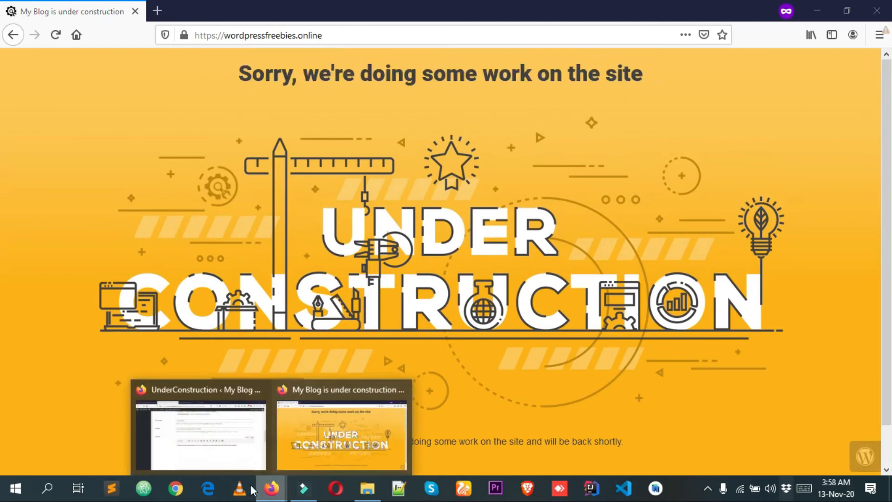
left_click(218, 444)
scroll(176, 276, "up", 2)
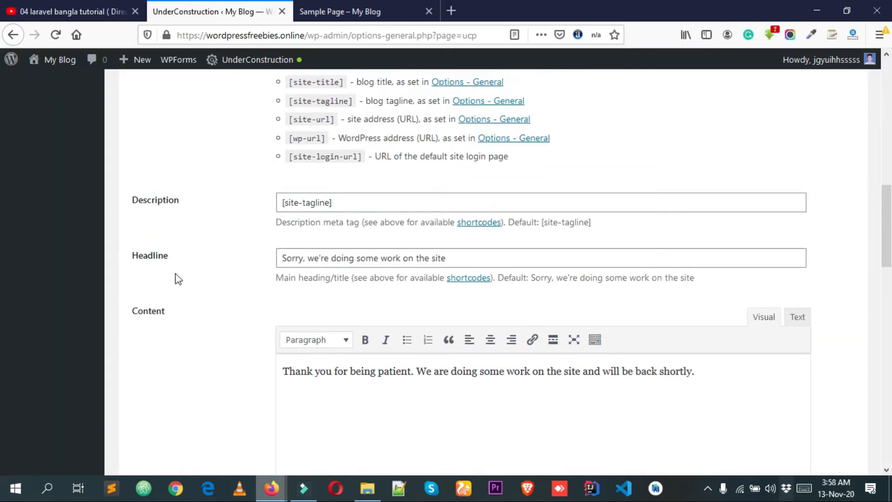
left_click(136, 259)
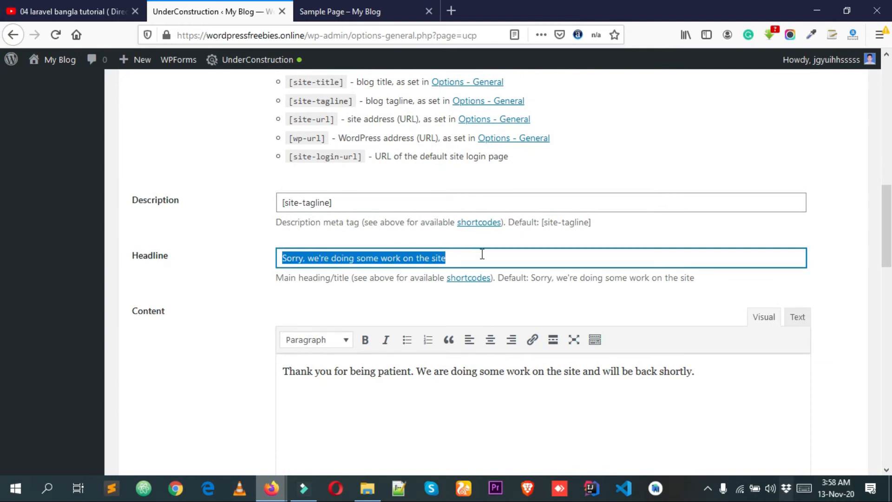
triple_click(502, 256)
left_click(529, 259)
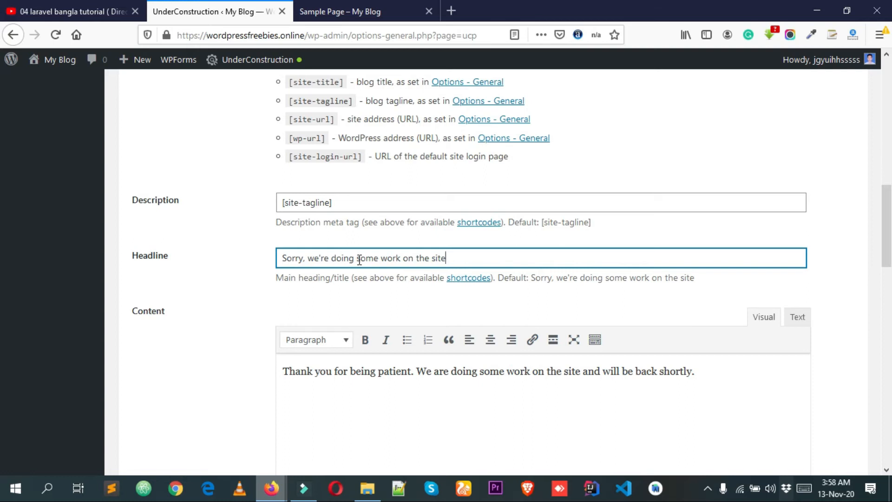
left_click_drag(358, 258, 535, 258)
type("unavailabl")
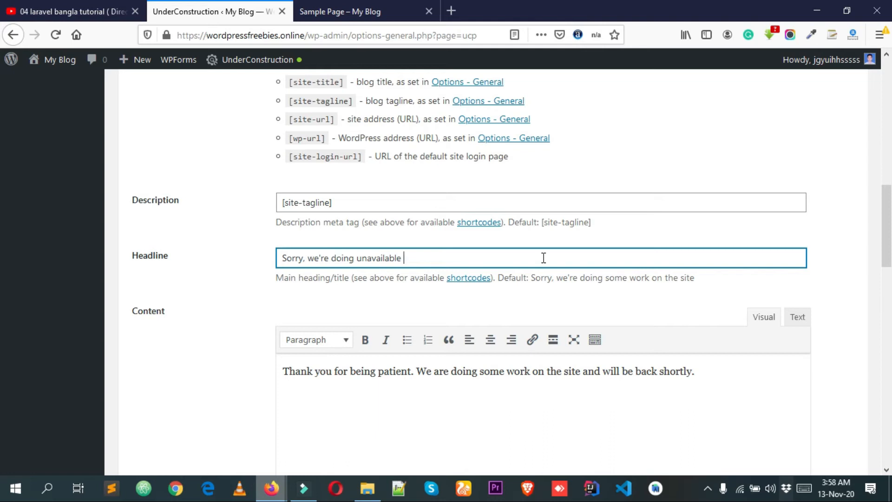
double_click(345, 259)
key("BackSpace")
left_click(417, 259)
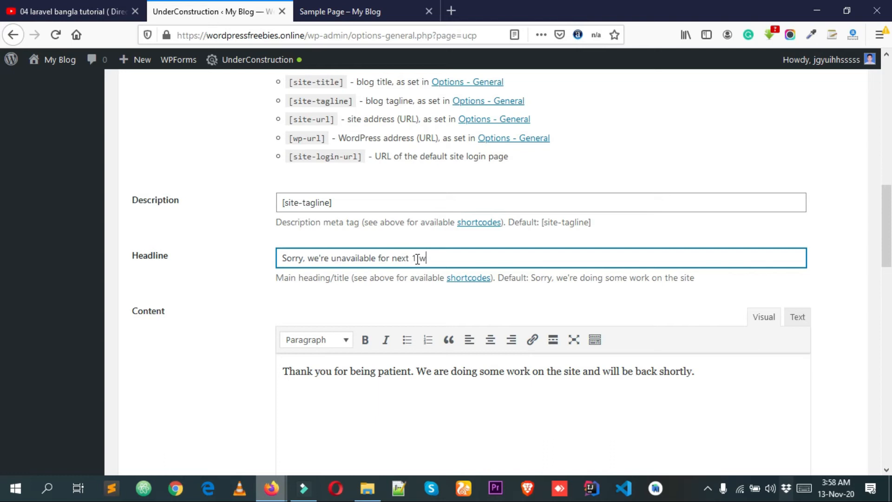
scroll(423, 267, "down", 15)
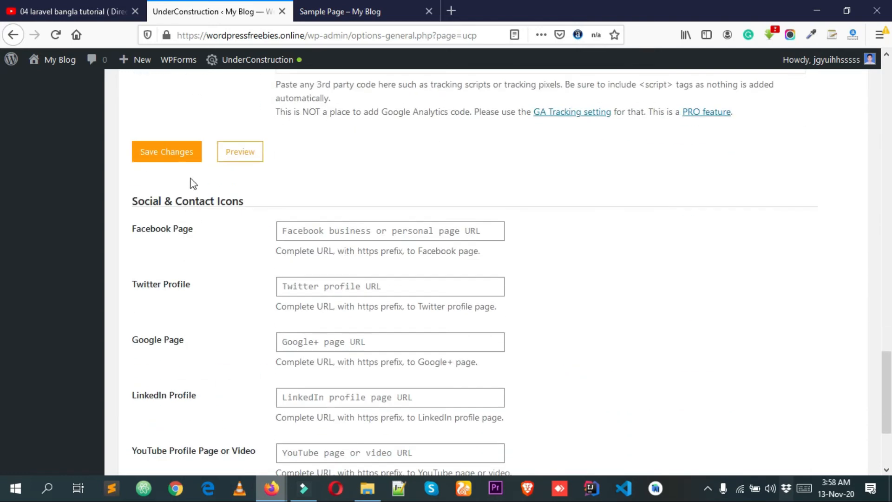
left_click(169, 158)
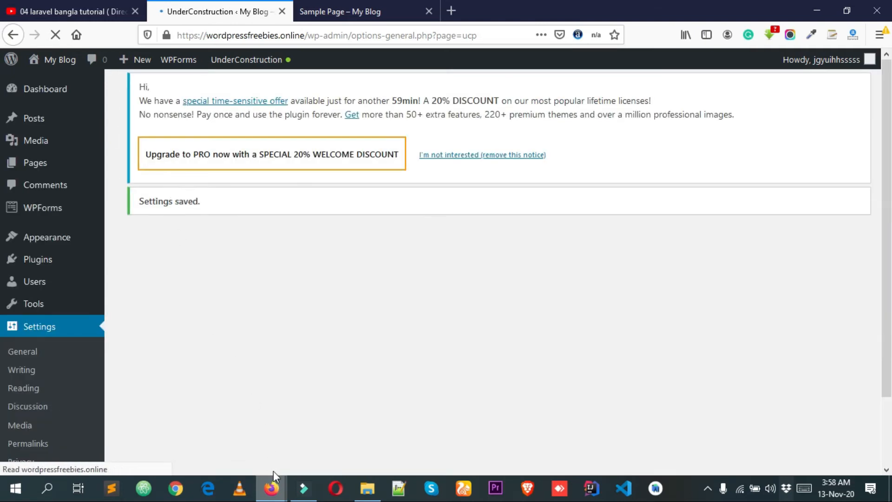
Reload the visitor's construction page in the private window and check the headline text.
mouse_move(273, 492)
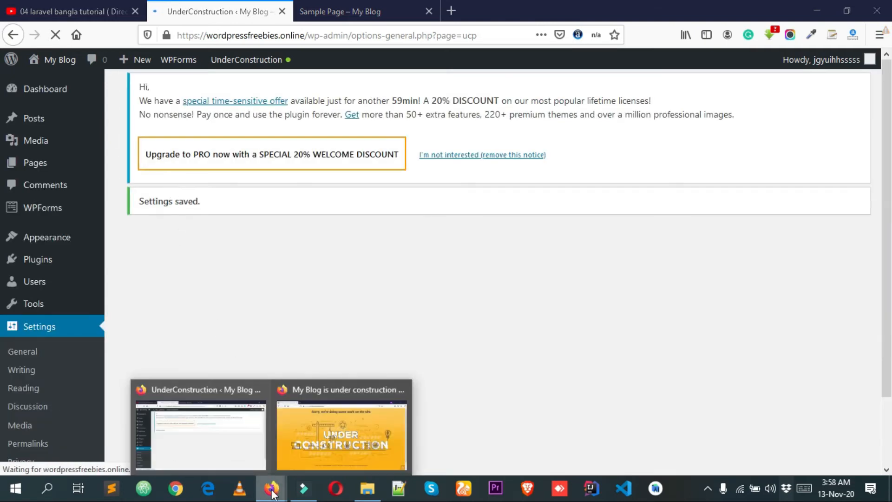
left_click(333, 411)
right_click(152, 144)
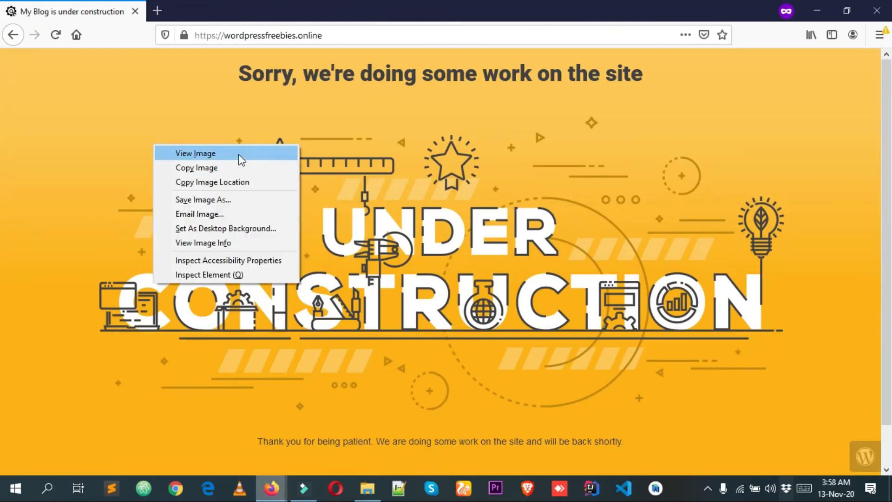
left_click(55, 30)
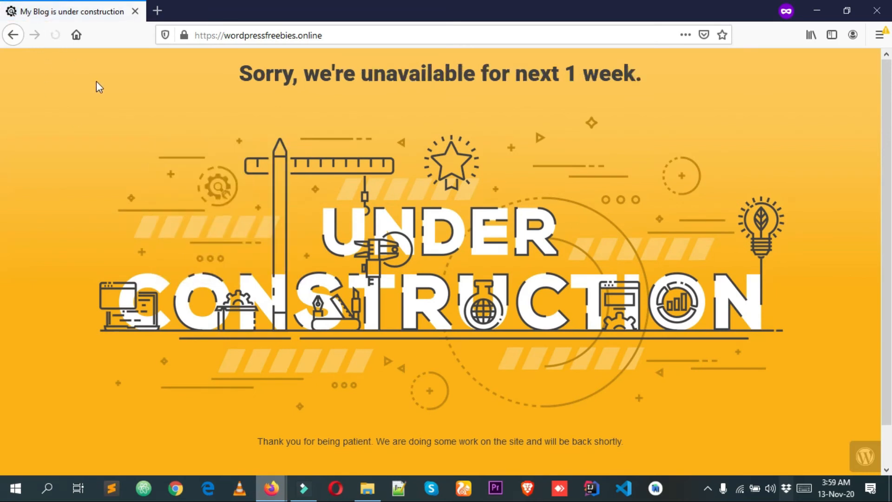
left_click_drag(683, 75, 367, 84)
left_click(367, 85)
triple_click(367, 85)
triple_click(408, 85)
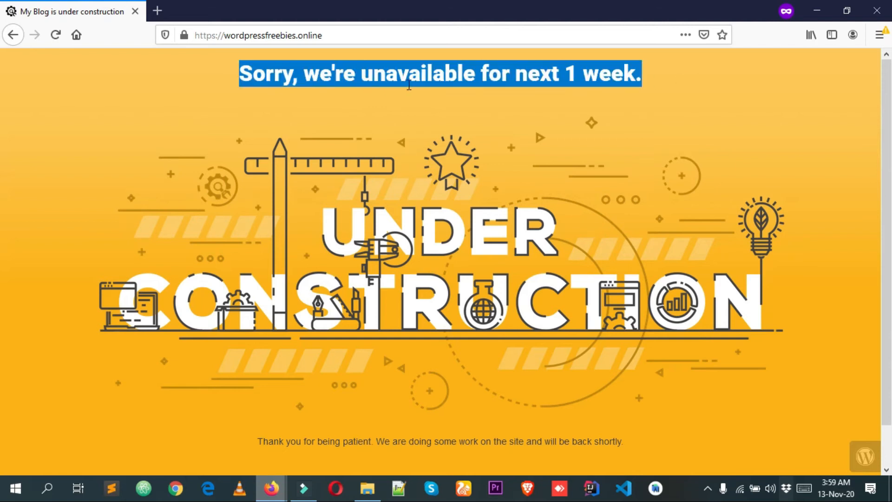
left_click(432, 87)
double_click(432, 87)
left_click(364, 221)
Return to the UnderConstruction Content settings and look at the Content message editor below the headline.
mouse_move(268, 493)
left_click(235, 442)
scroll(424, 279, "down", 4)
scroll(424, 279, "down", 10)
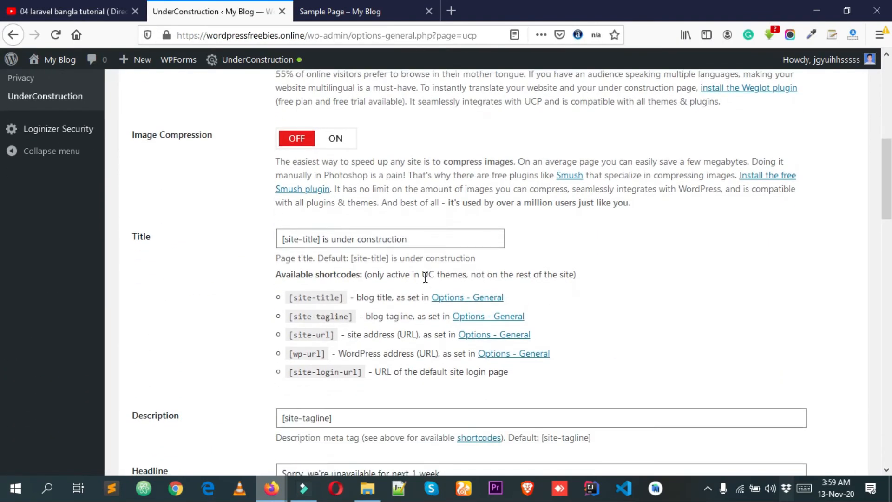
scroll(390, 255, "down", 3)
scroll(390, 251, "up", 2)
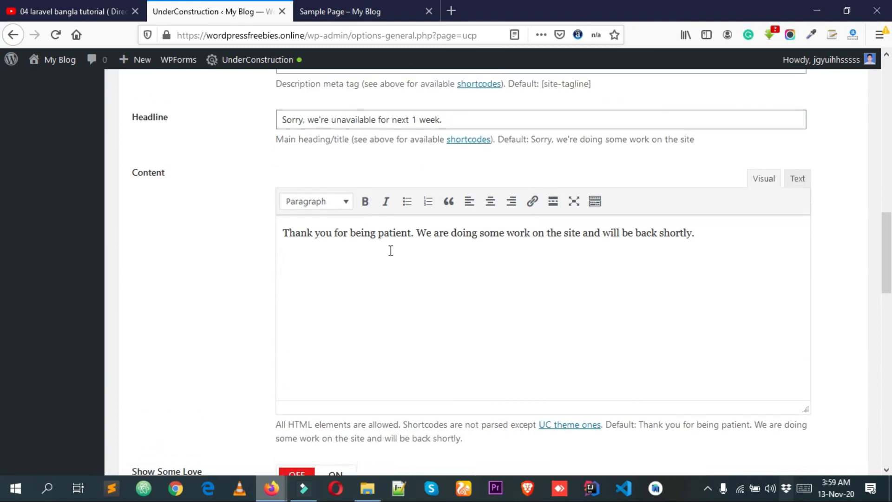
Examine the message below the artwork on the visitor's construction page in the private window.
mouse_move(271, 487)
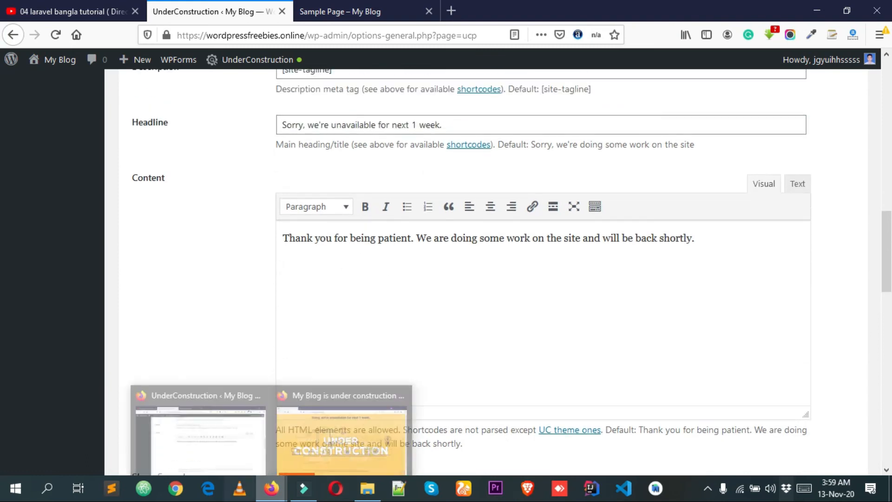
left_click(326, 435)
left_click_drag(344, 437, 252, 430)
triple_click(270, 442)
left_click(412, 440)
left_click_drag(400, 441, 371, 440)
double_click(383, 440)
Go back to the plugin's Content settings and make the whole "Thank you for being patient" message bold.
mouse_move(284, 488)
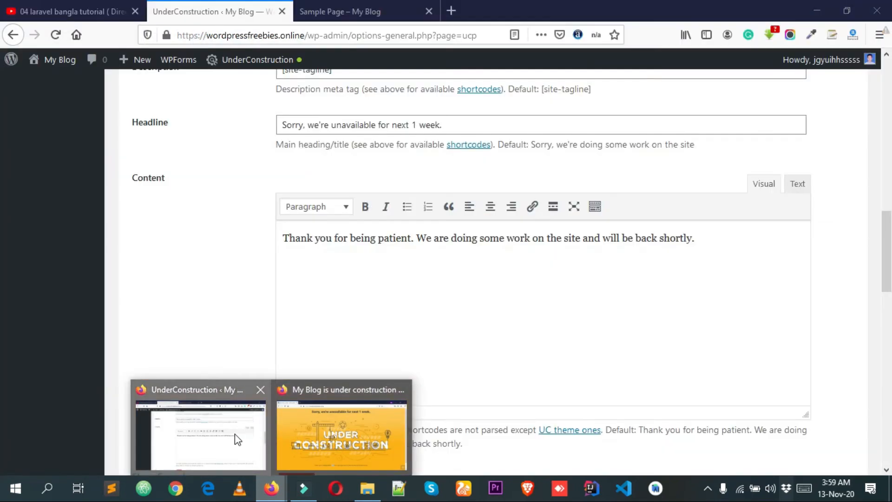
left_click(235, 438)
left_click_drag(160, 259, 414, 261)
left_click(453, 272)
scroll(456, 277, "down", 2)
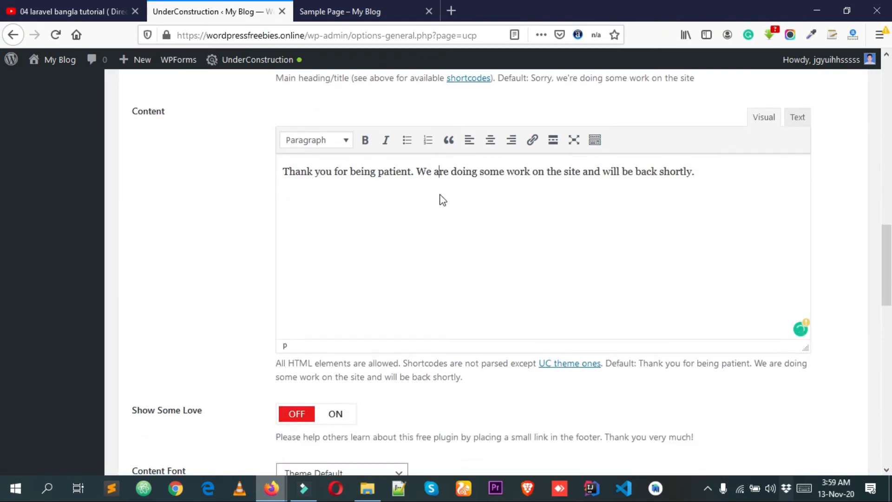
left_click_drag(623, 161, 390, 160)
left_click(525, 173)
left_click_drag(701, 172, 18, 166)
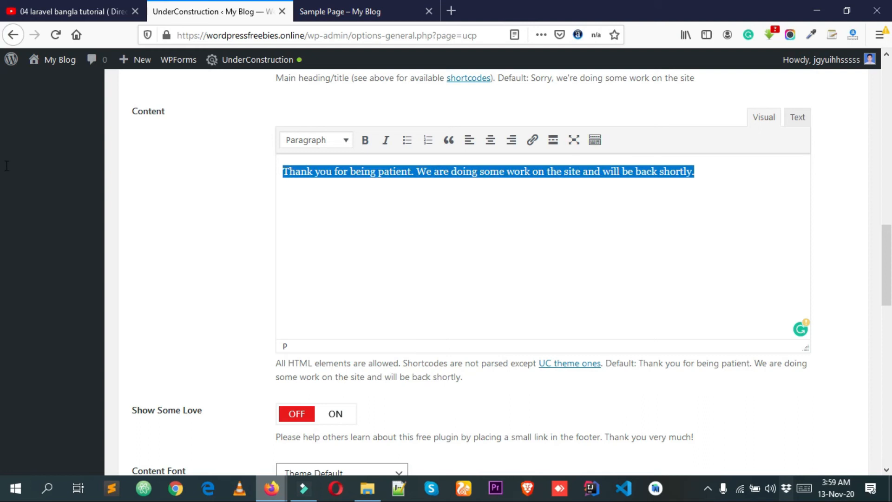
left_click(366, 143)
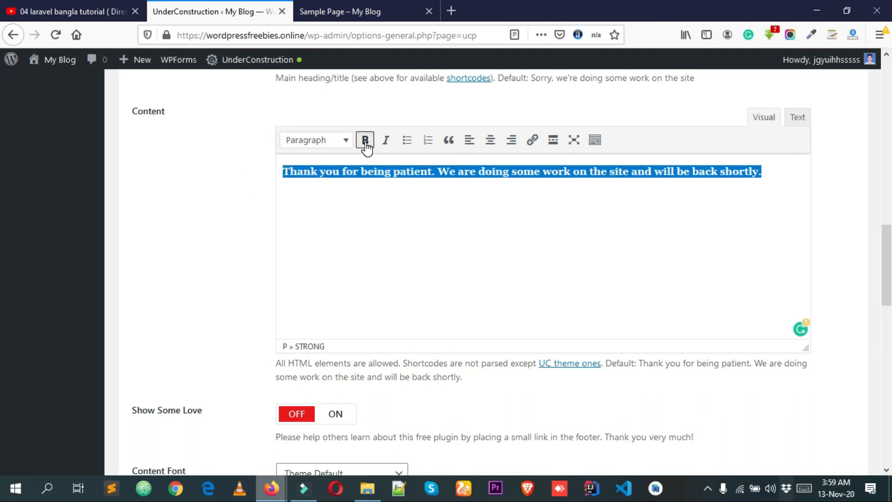
Set the text color of the selected Content message to bright green and save the changes.
left_click(595, 140)
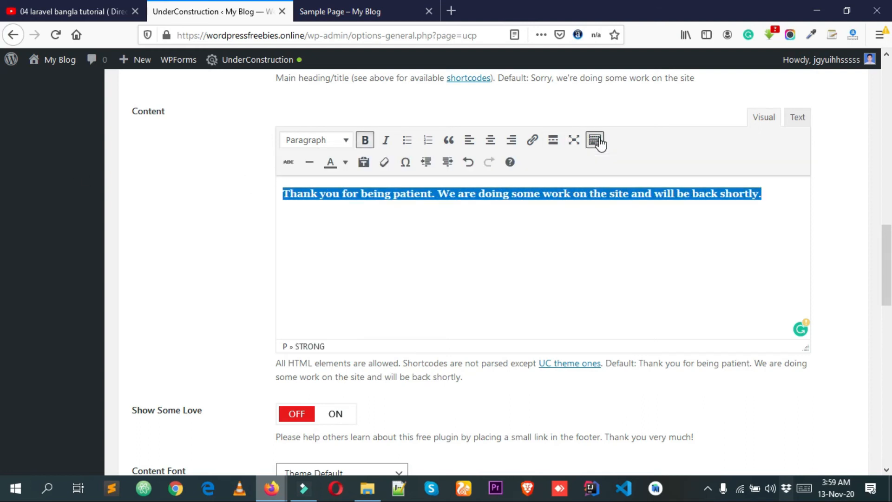
left_click(345, 162)
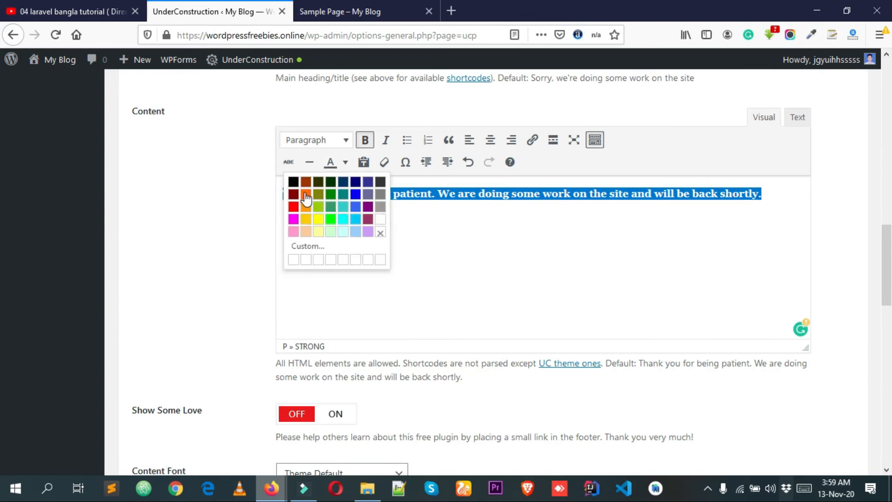
left_click(330, 219)
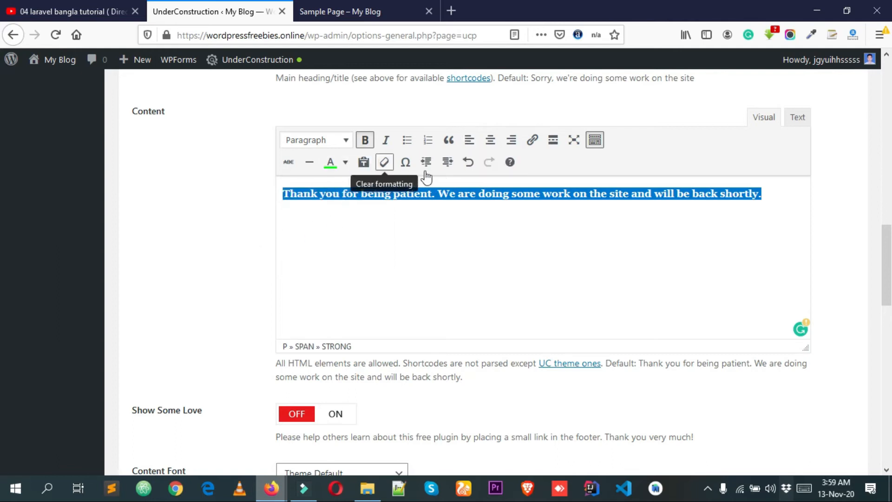
left_click(441, 223)
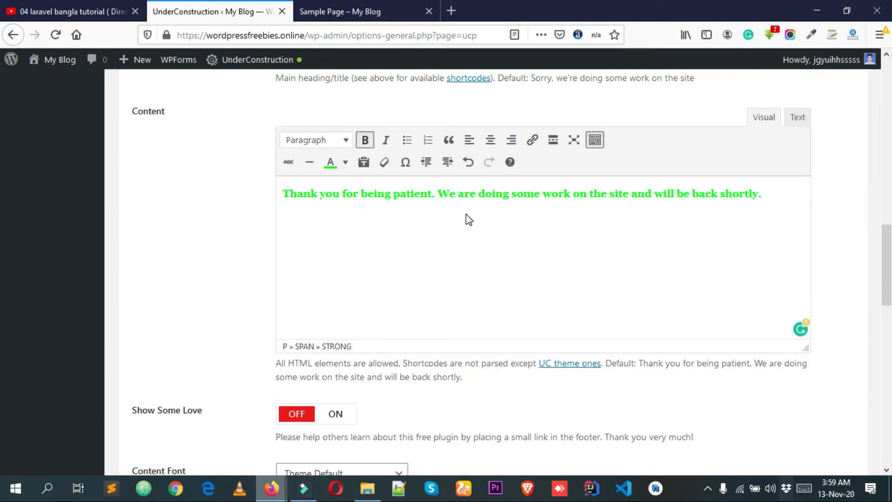
scroll(656, 235, "down", 10)
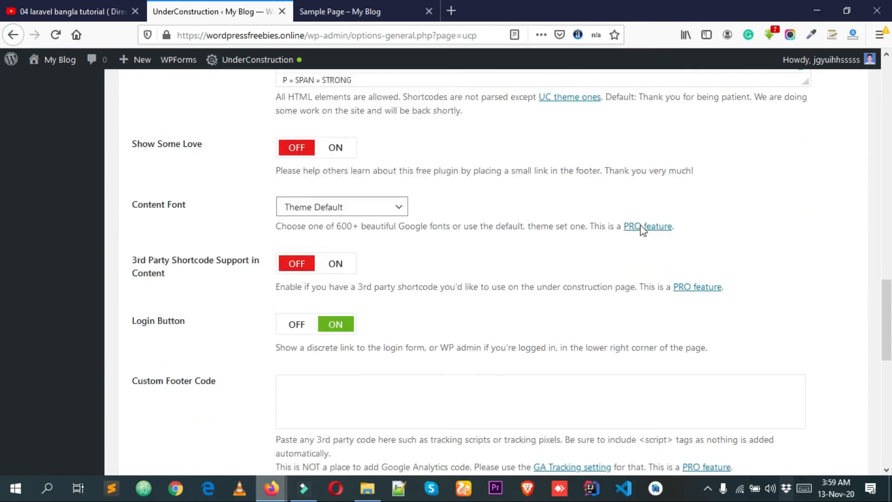
scroll(634, 220, "down", 7)
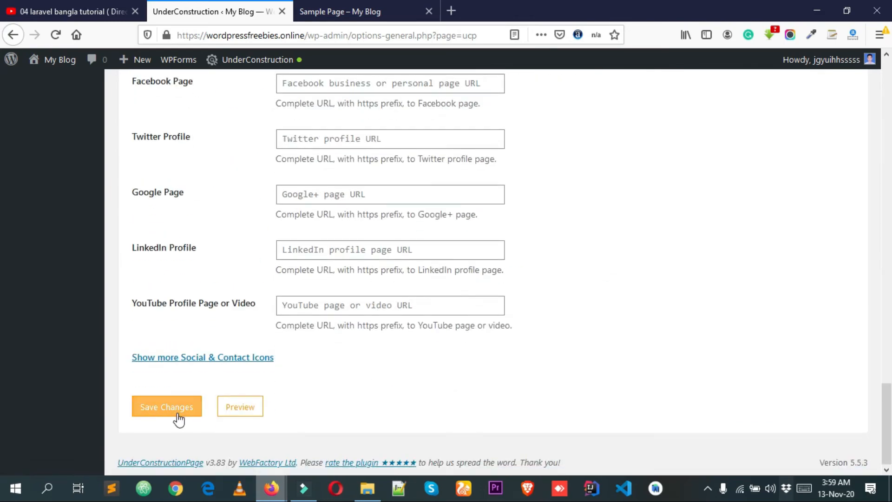
left_click(166, 406)
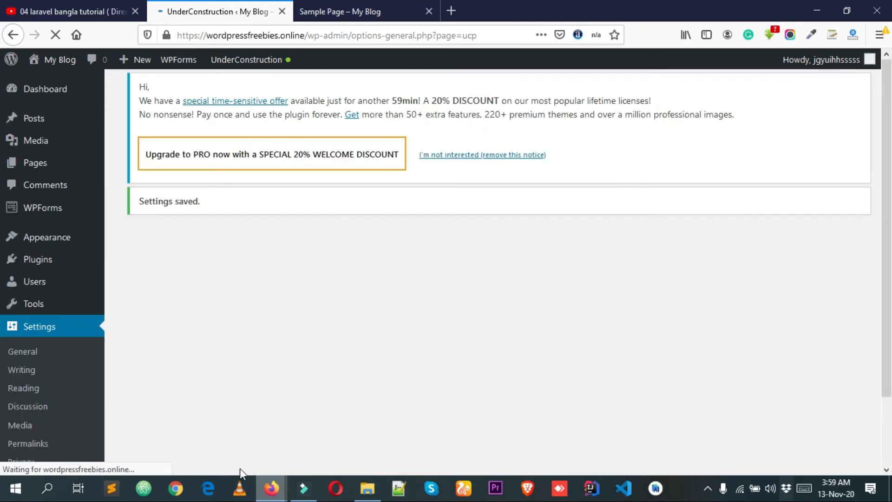
Reload the construction page in the private window and examine the message's formatting and the WordPress login icon.
mouse_move(272, 488)
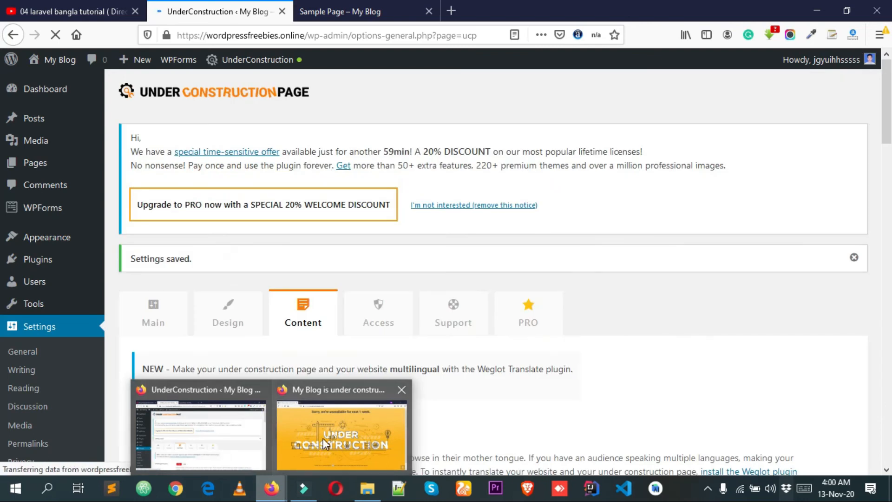
left_click(322, 438)
right_click(135, 160)
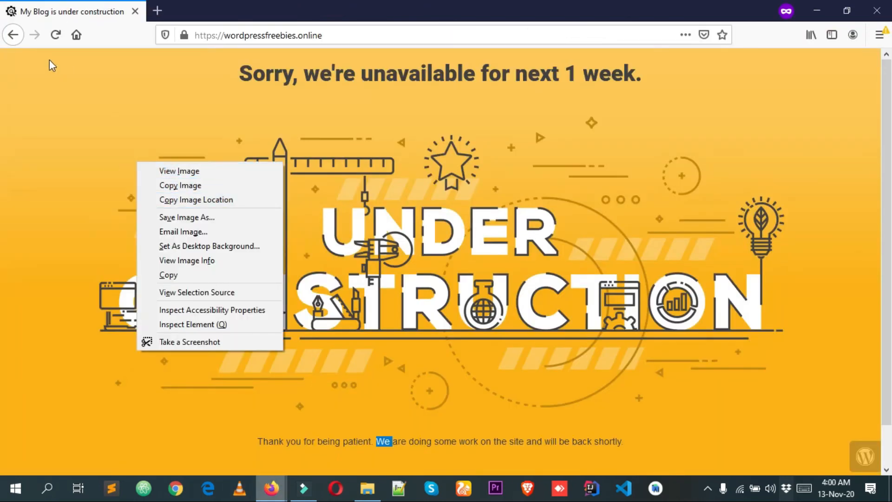
left_click(54, 37)
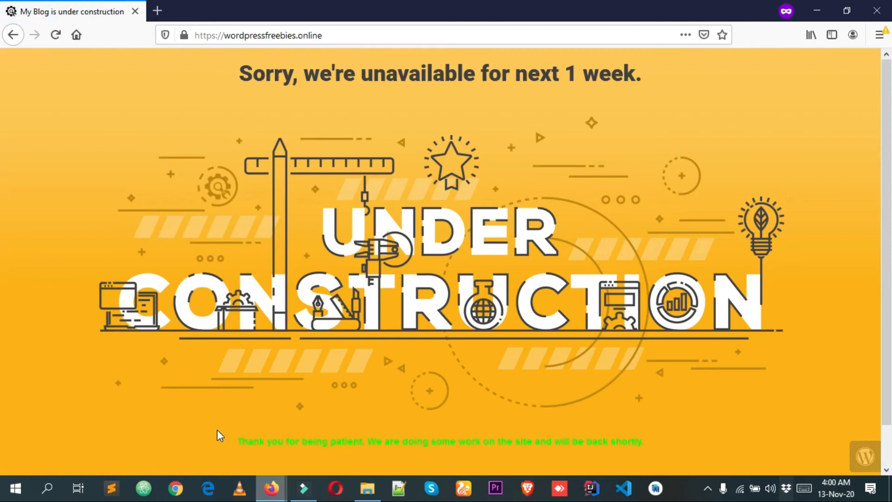
triple_click(248, 437)
left_click(258, 395)
scroll(325, 351, "down", 2)
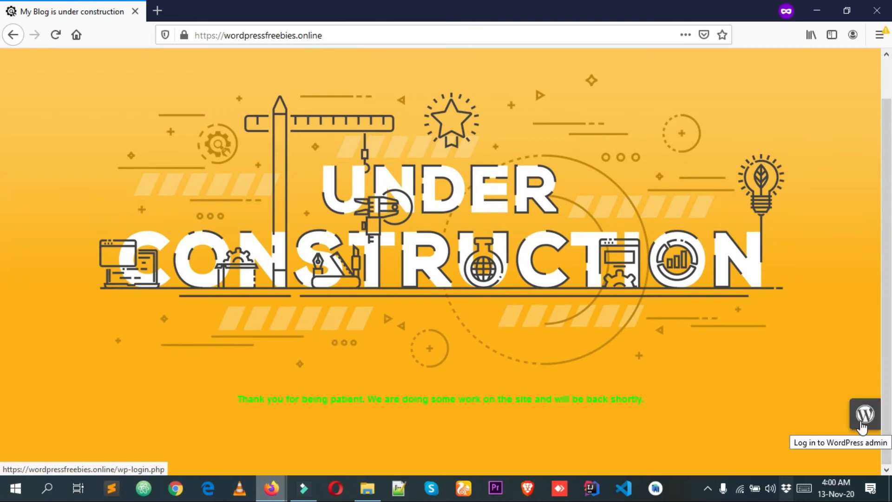
Return to the plugin's Content settings, turn off the Login Button option and save the changes.
mouse_move(273, 488)
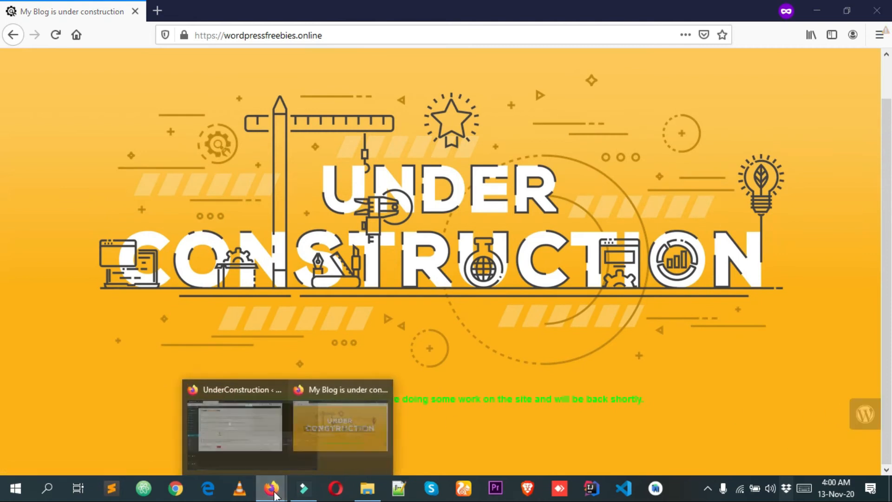
left_click(233, 422)
scroll(439, 251, "down", 15)
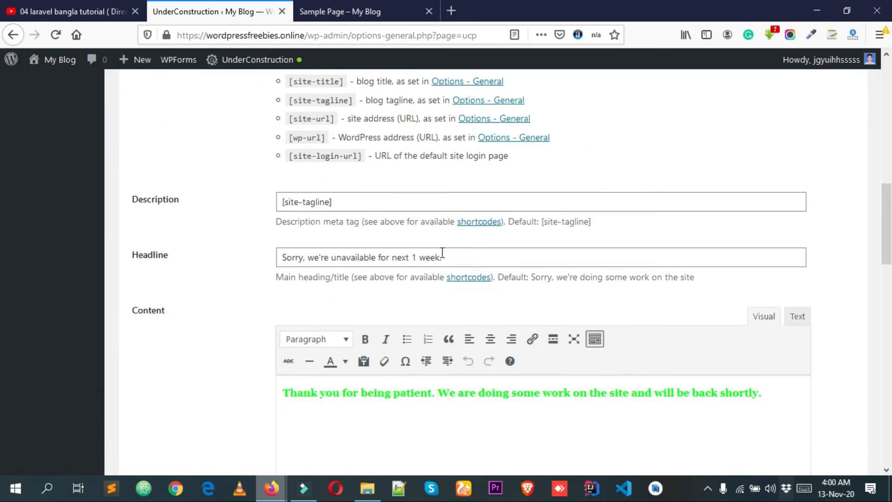
scroll(443, 259, "down", 5)
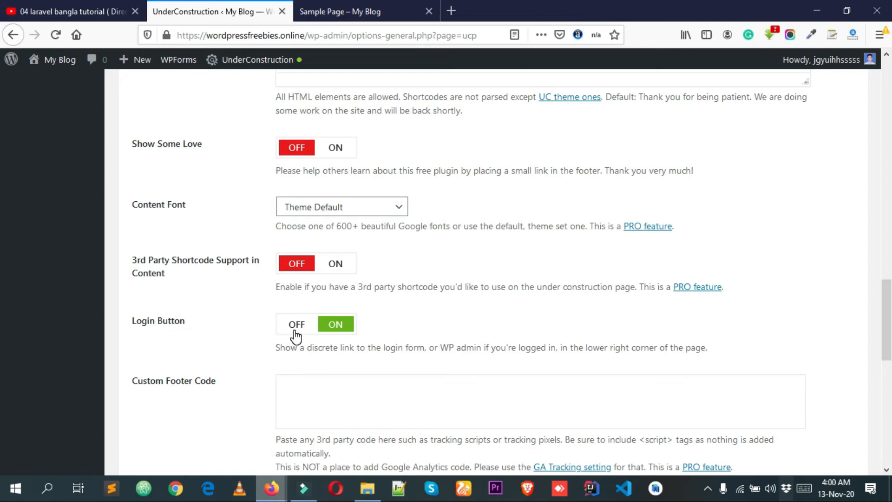
left_click(301, 326)
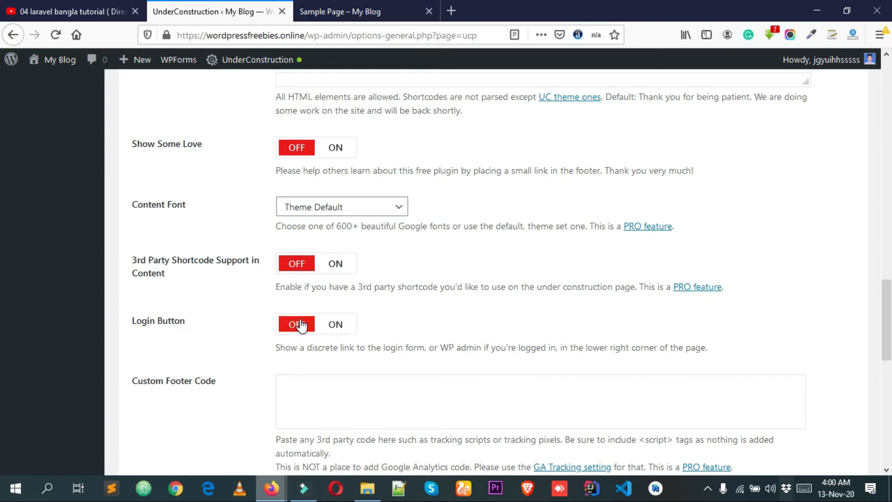
scroll(307, 329, "down", 10)
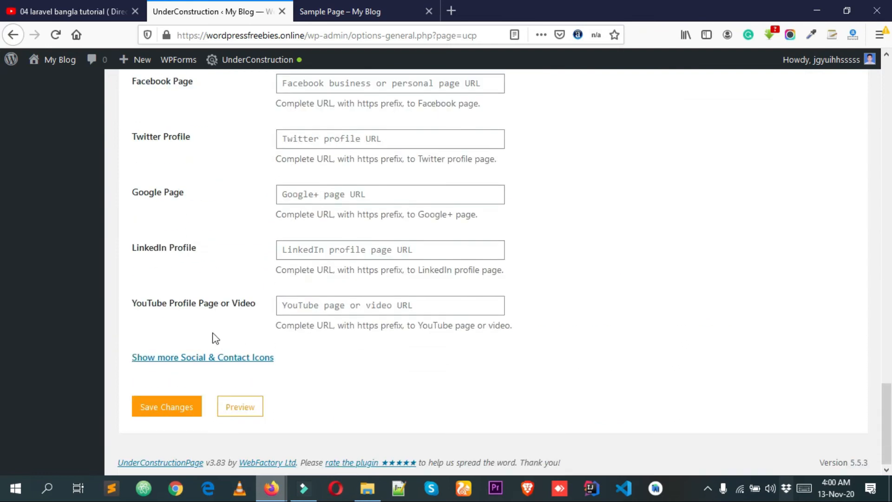
left_click(171, 406)
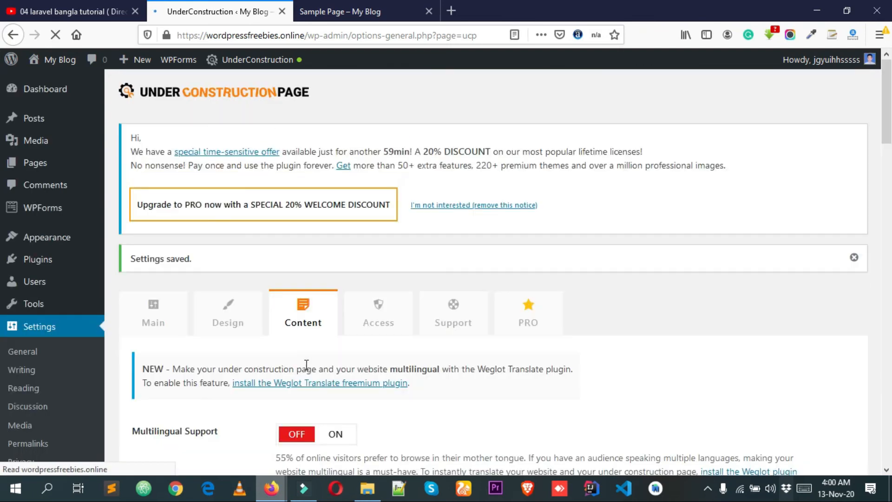
scroll(306, 365, "down", 4)
Reload the construction page in the private window and check it for the WordPress login icon.
mouse_move(272, 488)
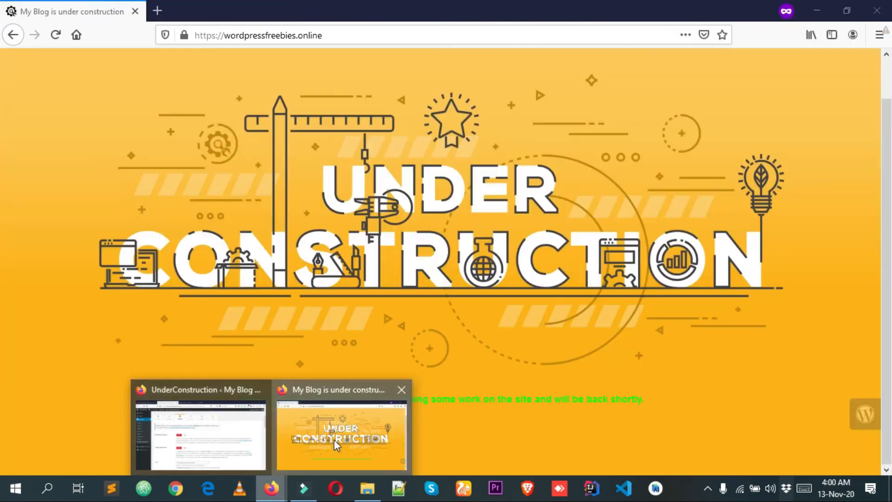
left_click(333, 434)
left_click(56, 35)
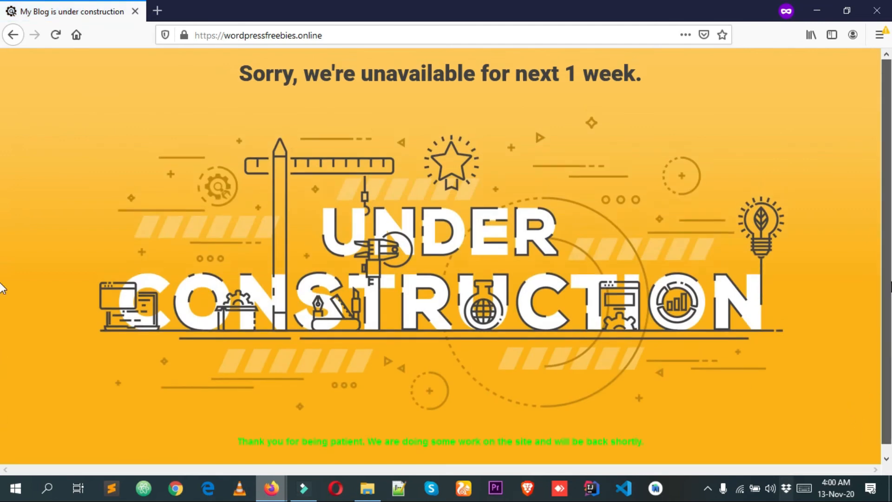
mouse_move(272, 488)
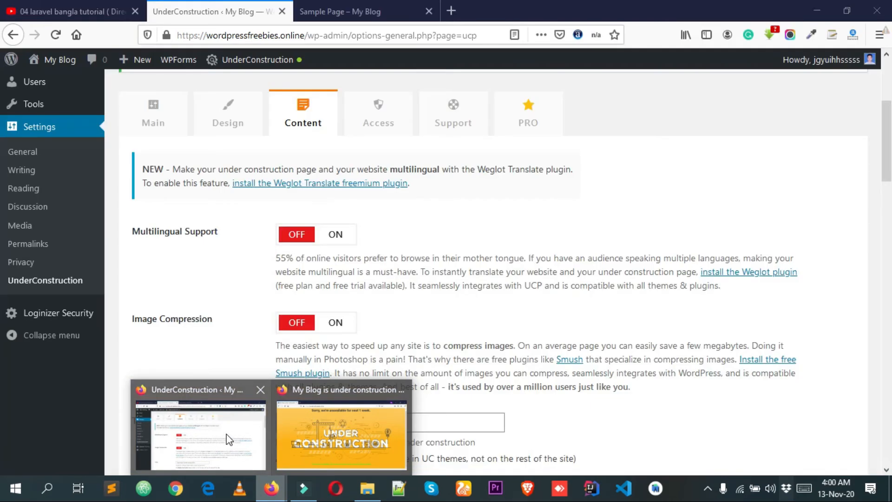
left_click(226, 434)
scroll(419, 295, "down", 15)
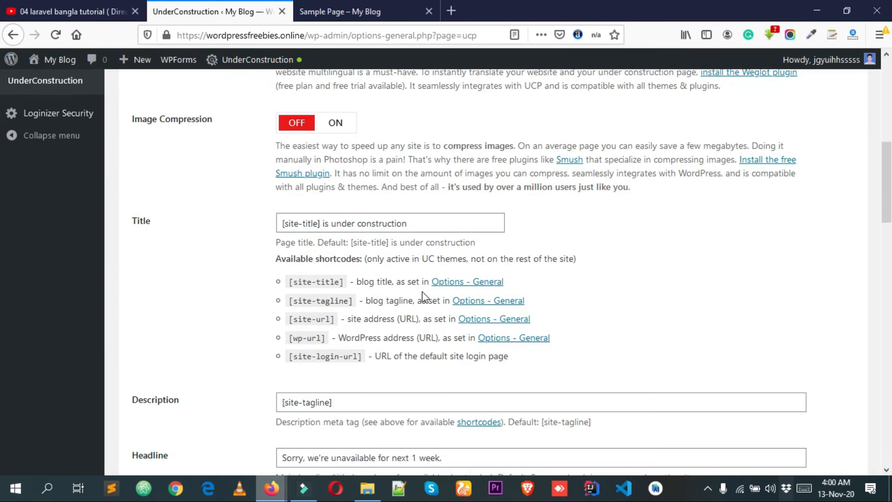
scroll(657, 261, "down", 3)
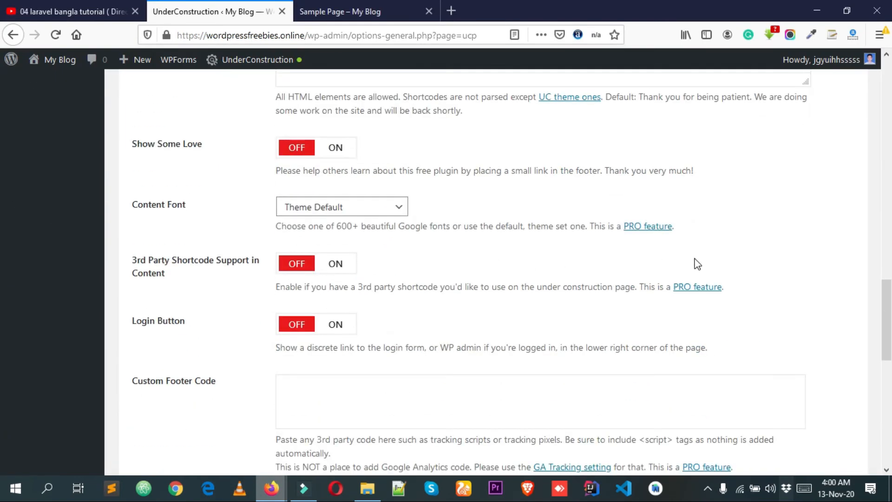
scroll(695, 259, "down", 10)
scroll(696, 264, "up", 3)
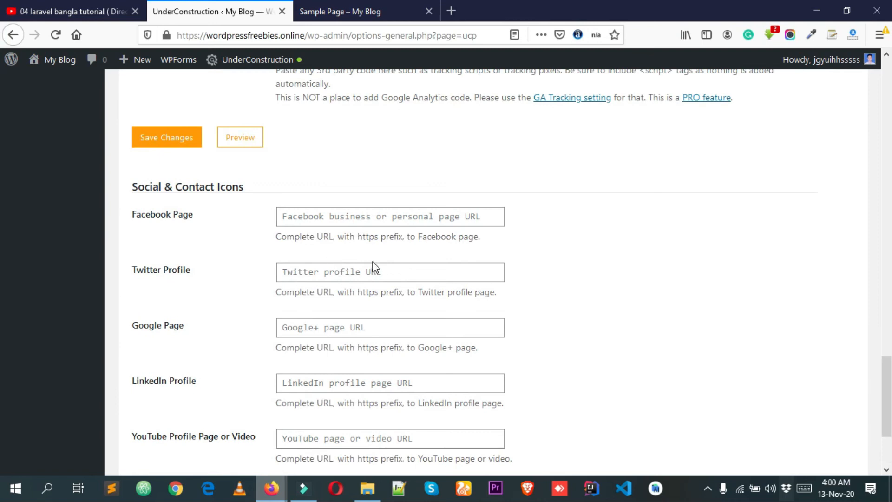
left_click(320, 216)
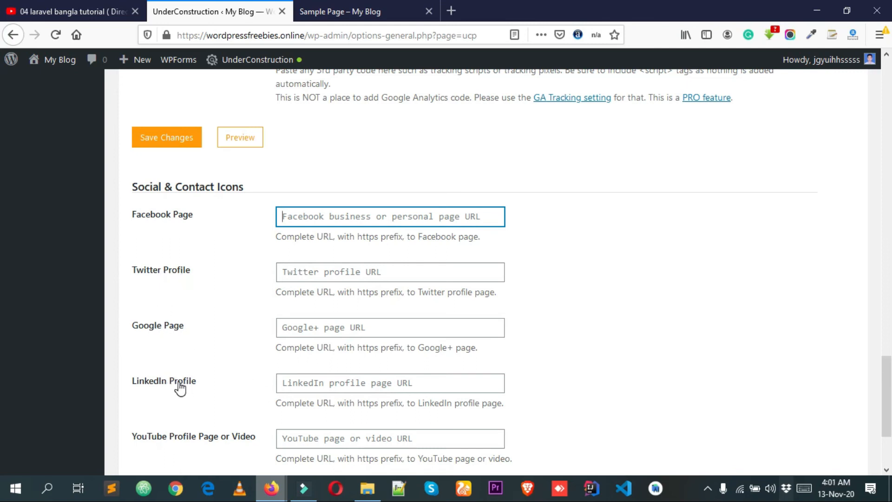
scroll(197, 388, "down", 2)
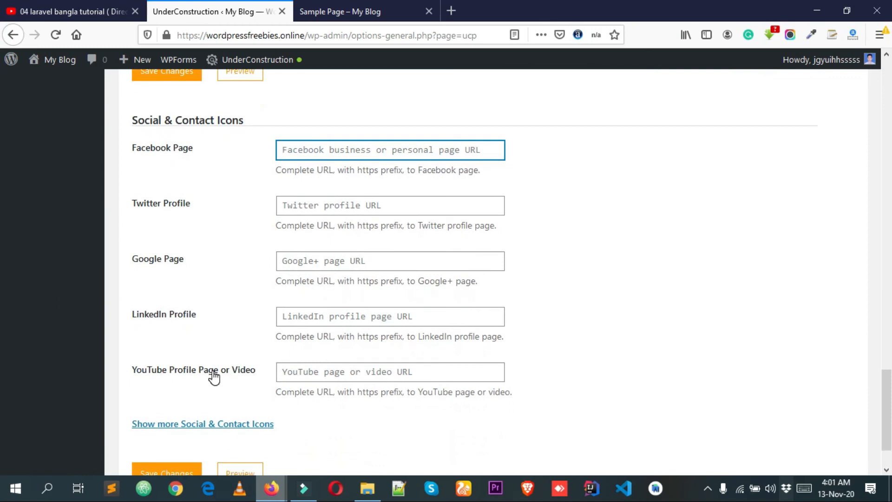
left_click(320, 372)
left_click(329, 149)
left_click(323, 157)
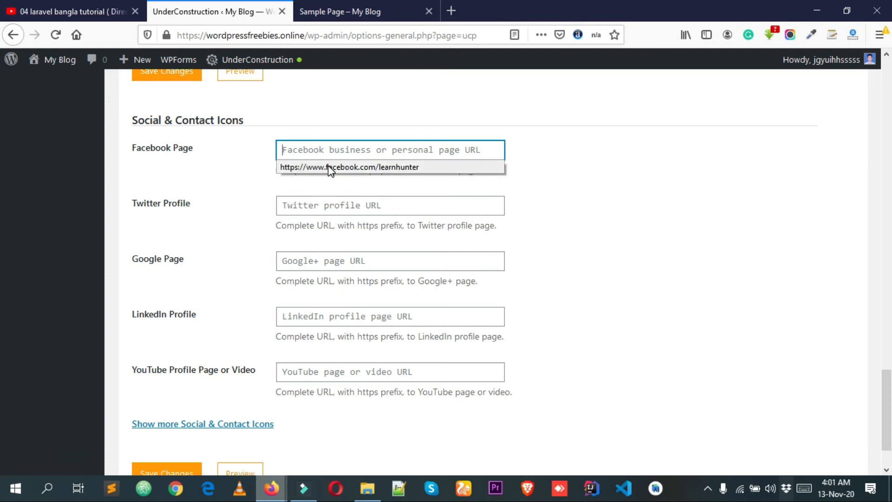
left_click(328, 167)
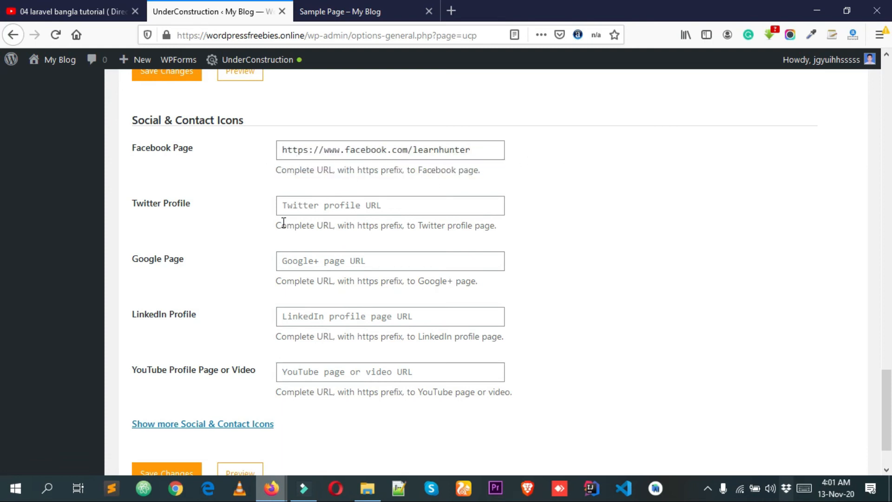
Try to save the Twitter, Google, LinkedIn and YouTube fields with # as a placeholder URL.
left_click(314, 207)
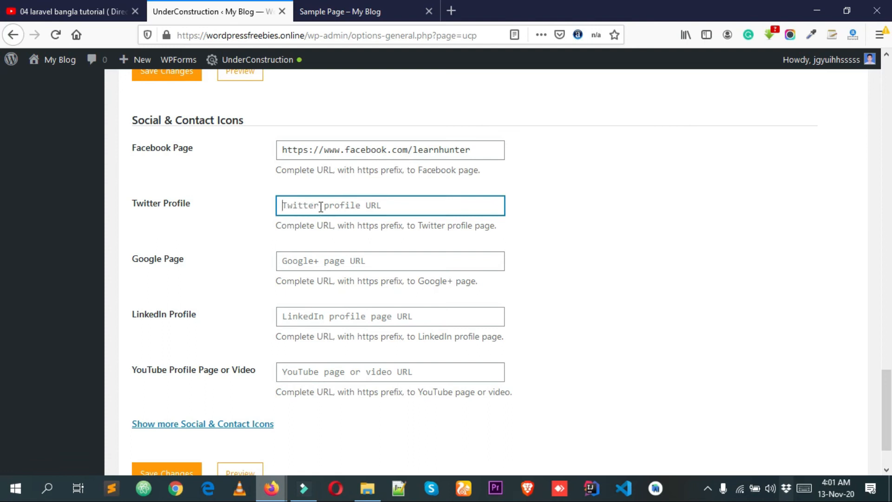
type("#")
left_click_drag(321, 207, 216, 203)
key("ctrl+c")
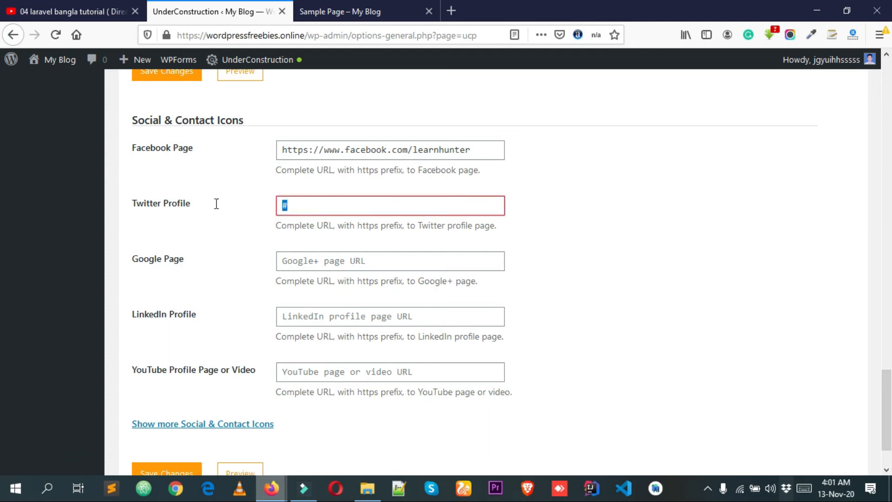
left_click(305, 258)
key("ctrl+v")
left_click(309, 317)
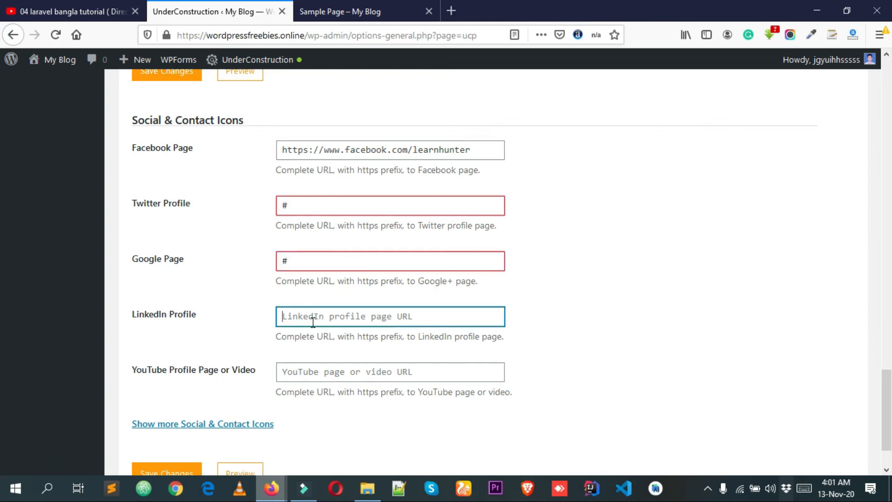
key("ctrl+v")
left_click(377, 365)
key("ctrl+v")
scroll(344, 322, "down", 3)
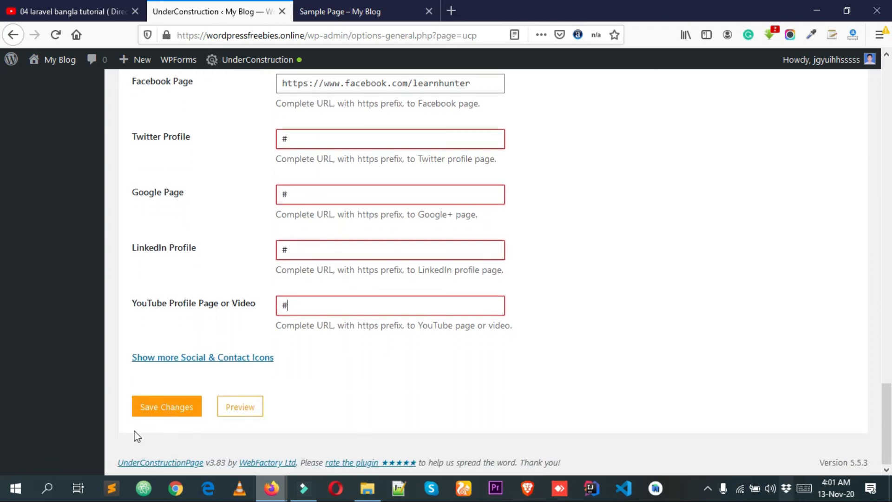
left_click(196, 405)
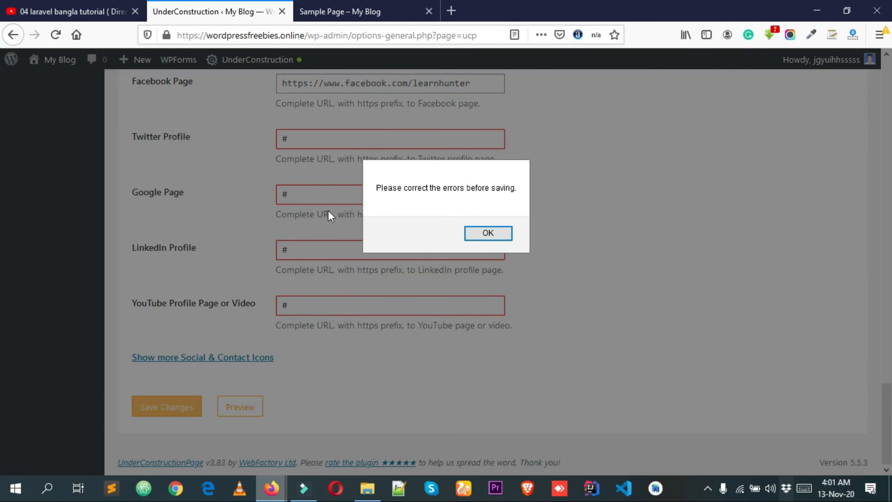
left_click(495, 233)
key("ctrl+a")
key("BackSpace")
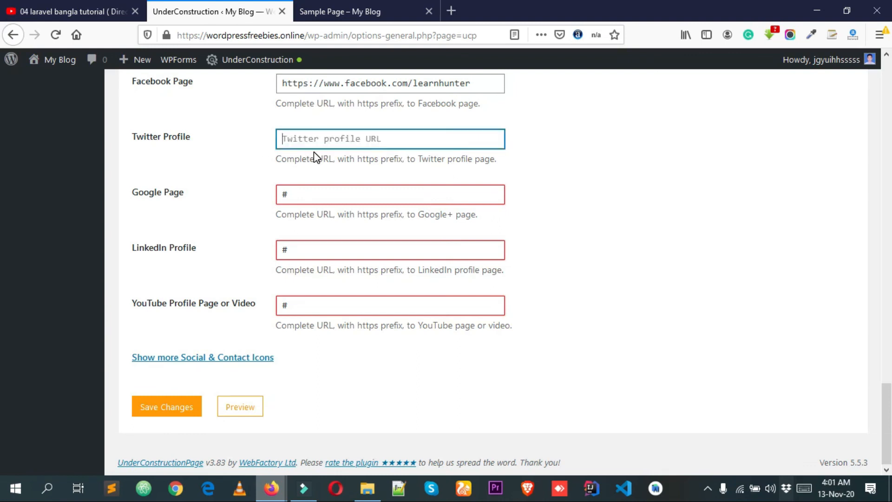
type("https:///twitter.com")
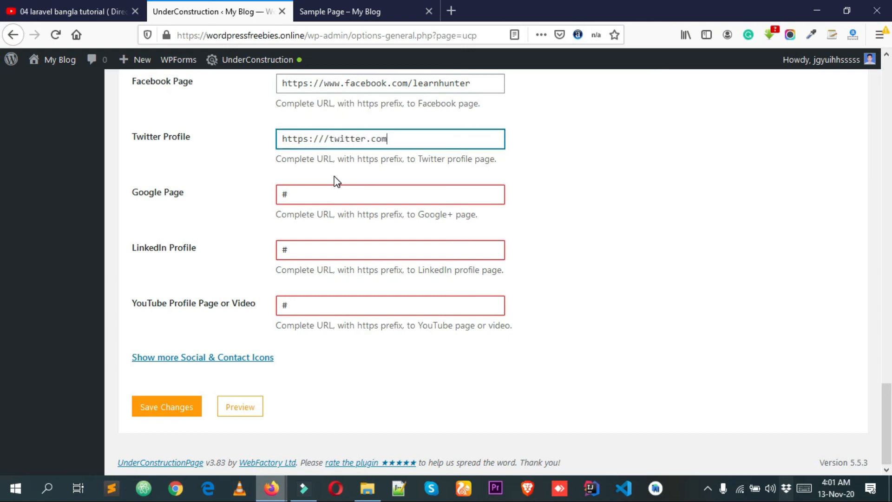
triple_click(367, 139)
key("ctrl+c")
triple_click(346, 195)
key("ctrl+v")
left_click(324, 251)
key("ctrl+v")
triple_click(315, 306)
key("ctrl+v")
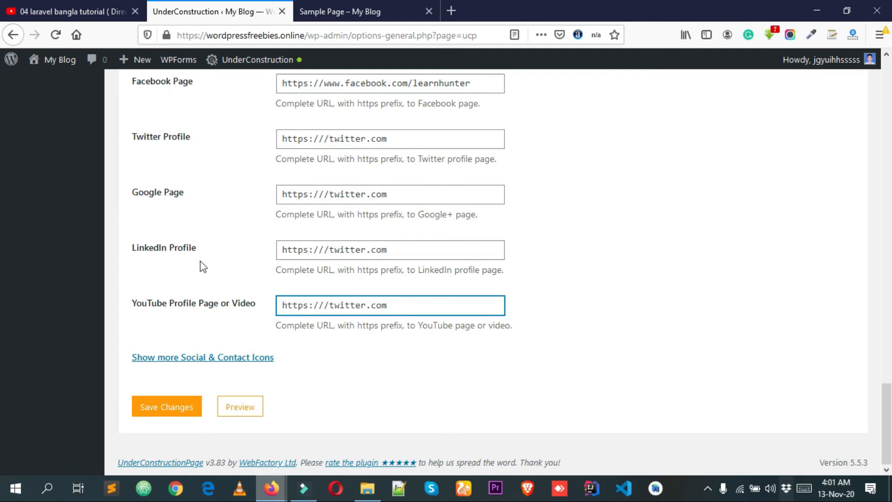
double_click(352, 305)
type("youtube")
left_click(155, 416)
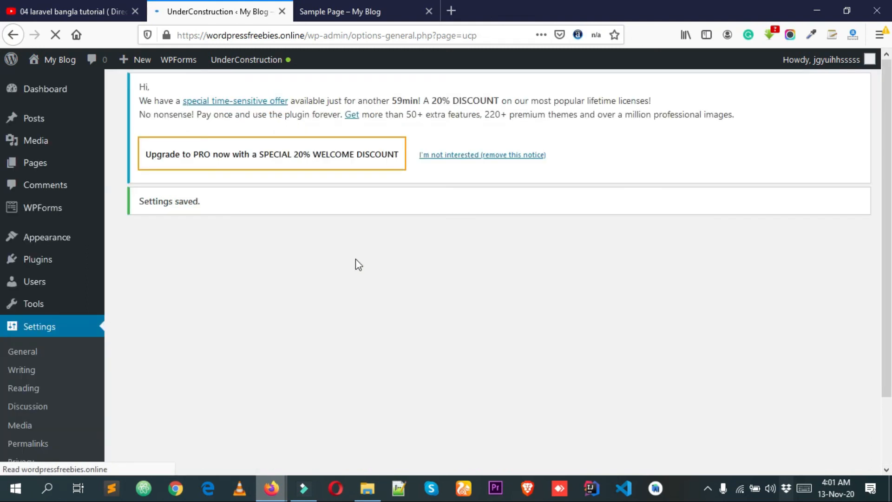
scroll(373, 269, "down", 7)
scroll(365, 293, "down", 15)
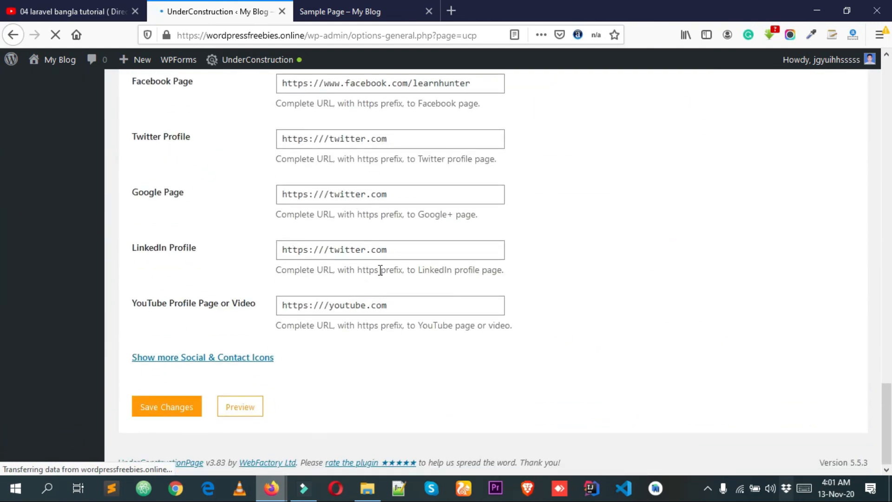
scroll(379, 270, "up", 2)
scroll(385, 270, "down", 2)
Reload the construction page in the private window and examine the social icons below the message.
mouse_move(272, 486)
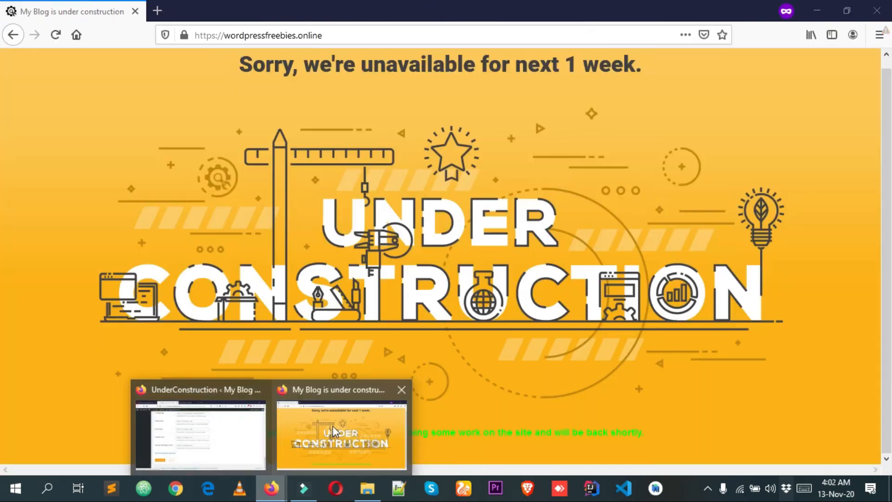
left_click(333, 422)
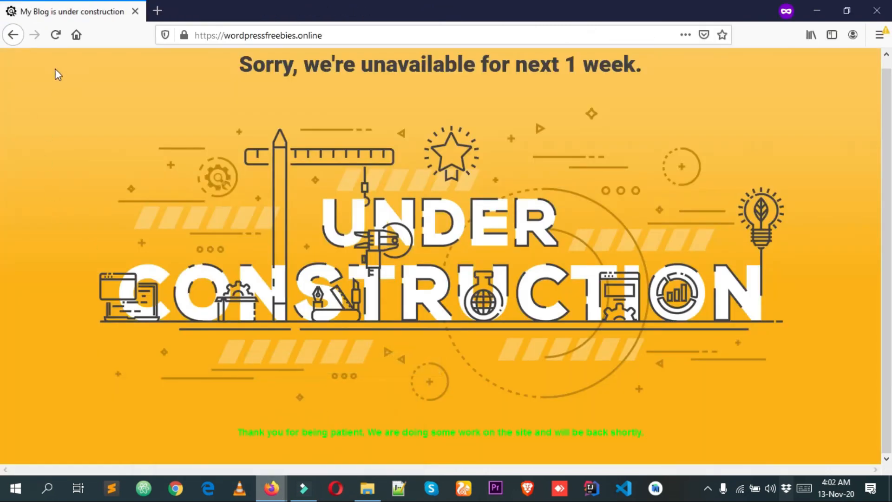
left_click(55, 35)
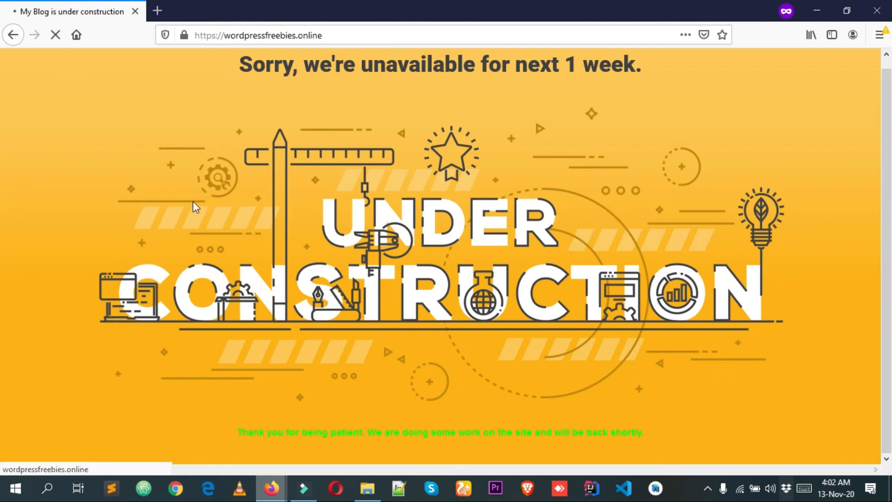
scroll(211, 215, "down", 1)
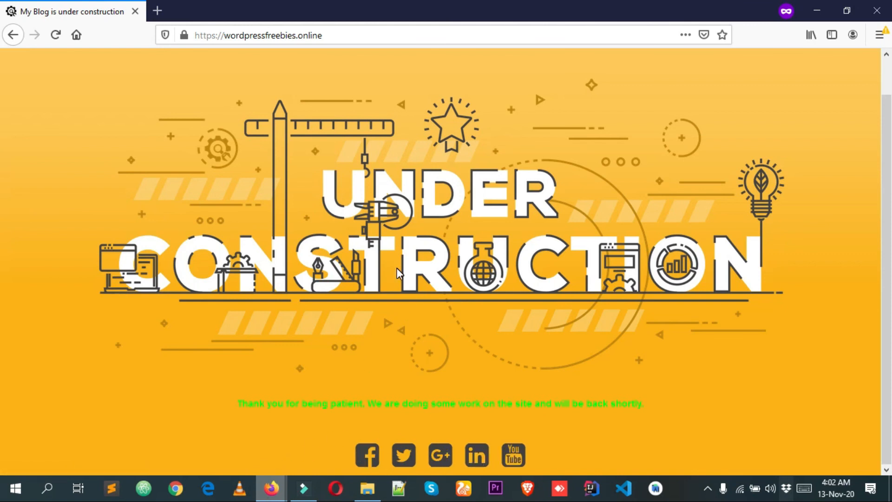
scroll(398, 274, "up", 1)
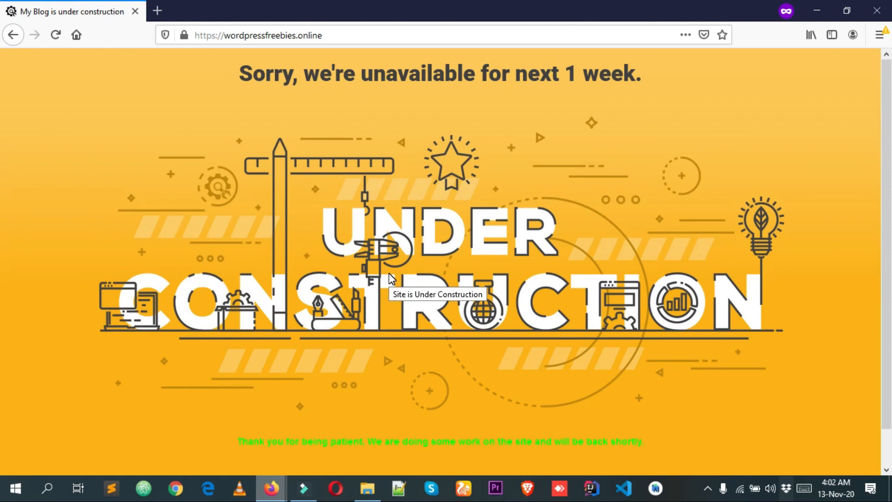